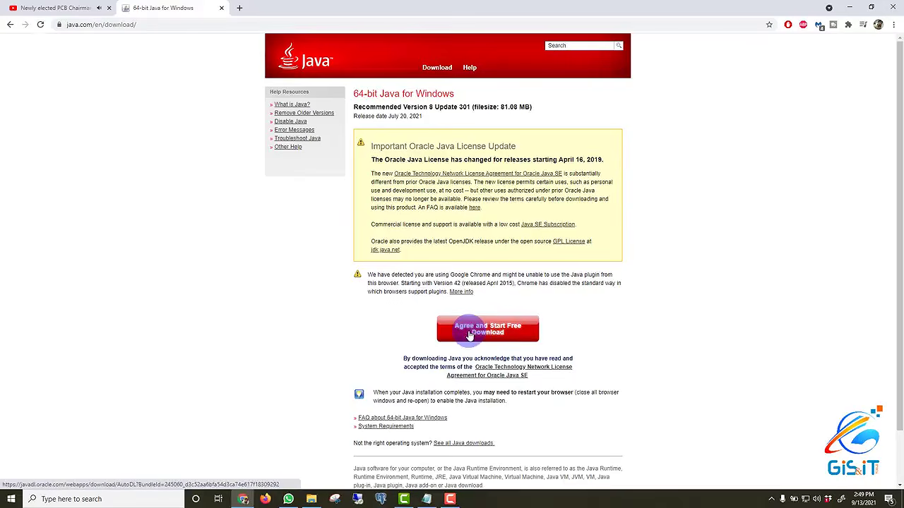
- Download the 64-bit Java installer jre-8u301-windows-x64.exe to the Desktop and minimise the browser
click(469, 336)
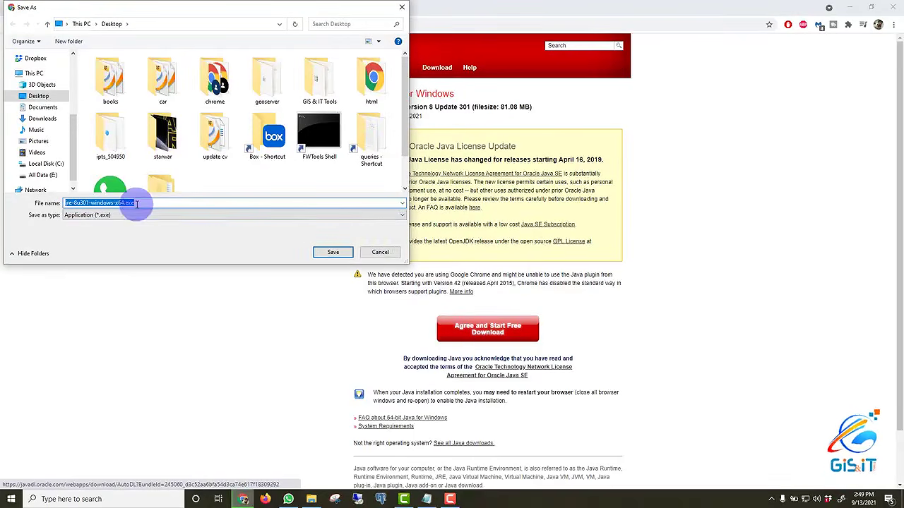
click(338, 253)
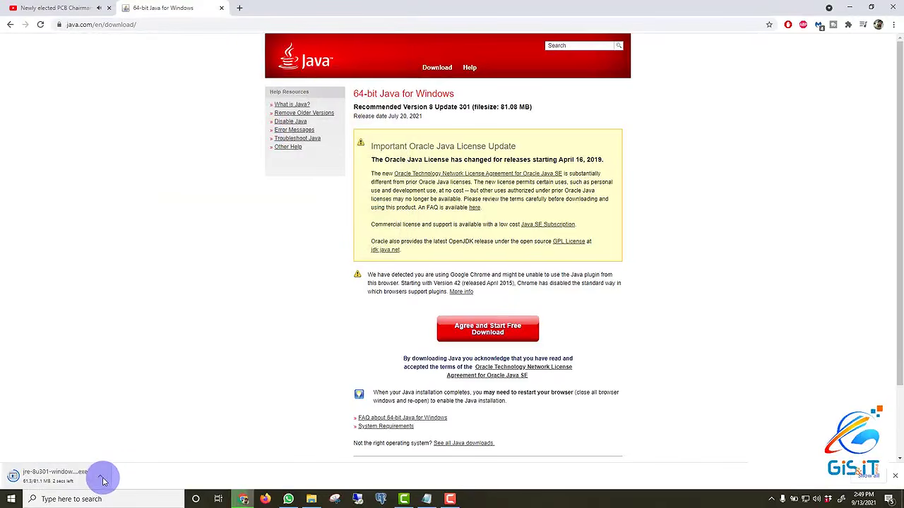
click(849, 7)
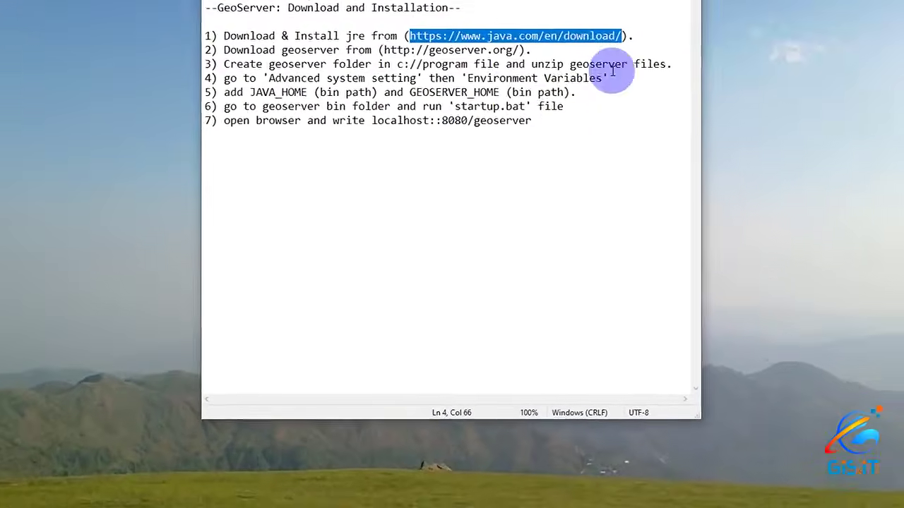
drag(210, 38, 568, 38)
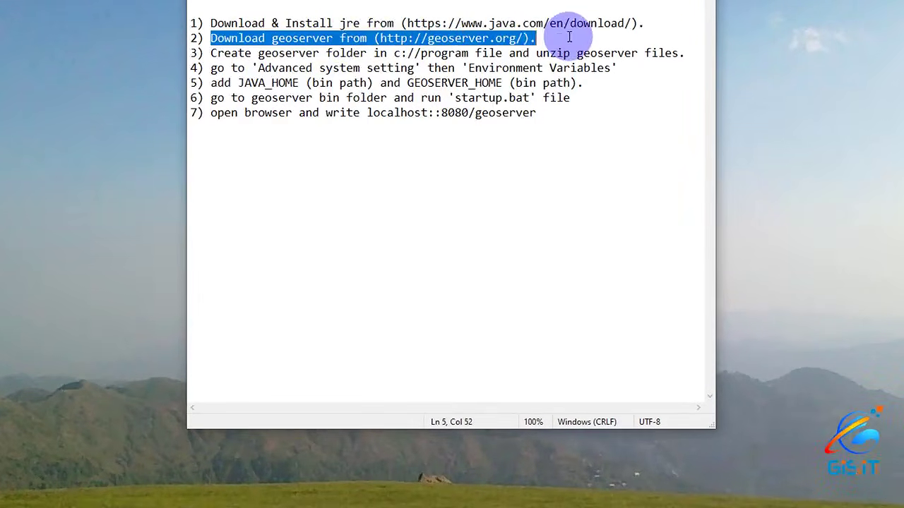
click(564, 38)
drag(381, 38, 523, 38)
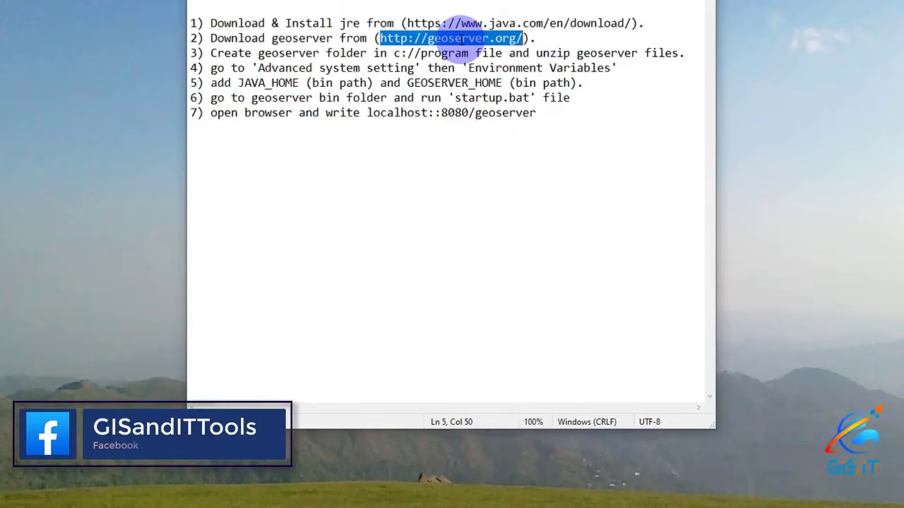
right_click(464, 41)
click(504, 81)
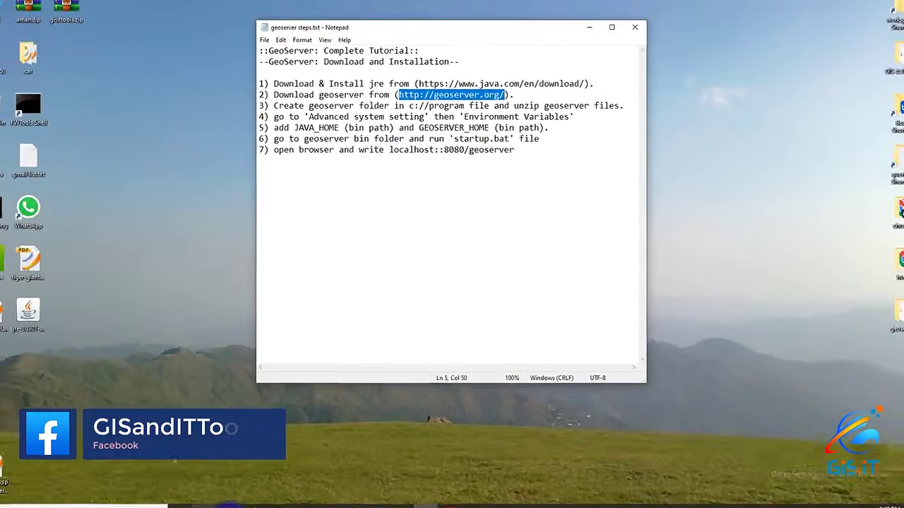
click(243, 500)
click(155, 21)
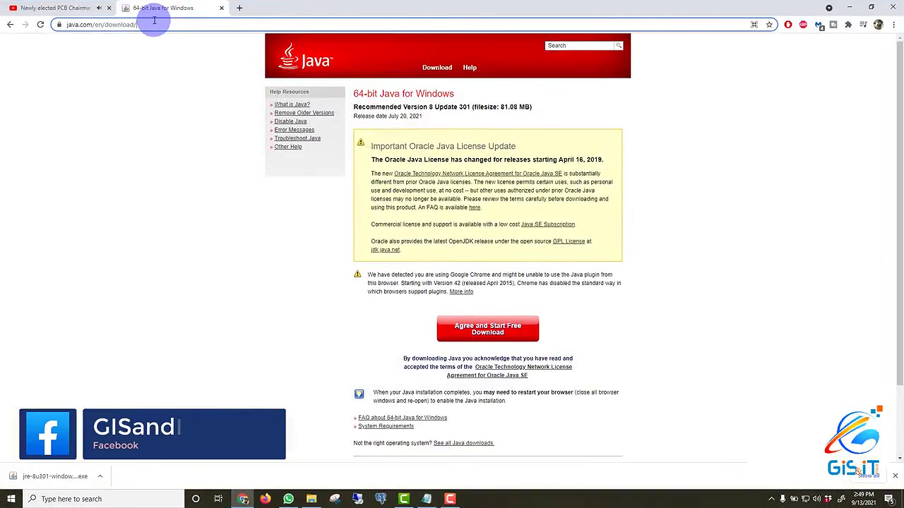
right_click(154, 21)
click(200, 94)
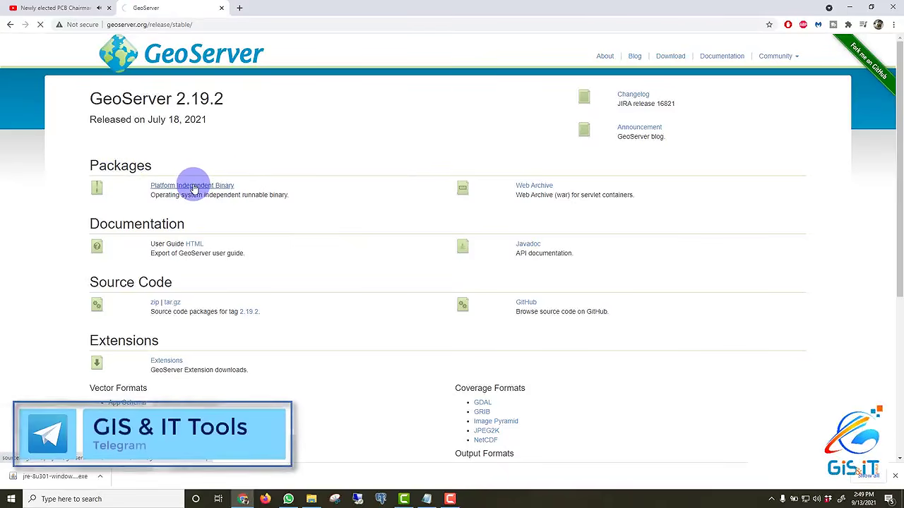
- Download the GeoServer 2.19.2 Platform Independent Binary as geoserver-2.19.2-bin.zip to the Desktop and minimise the browser
click(194, 187)
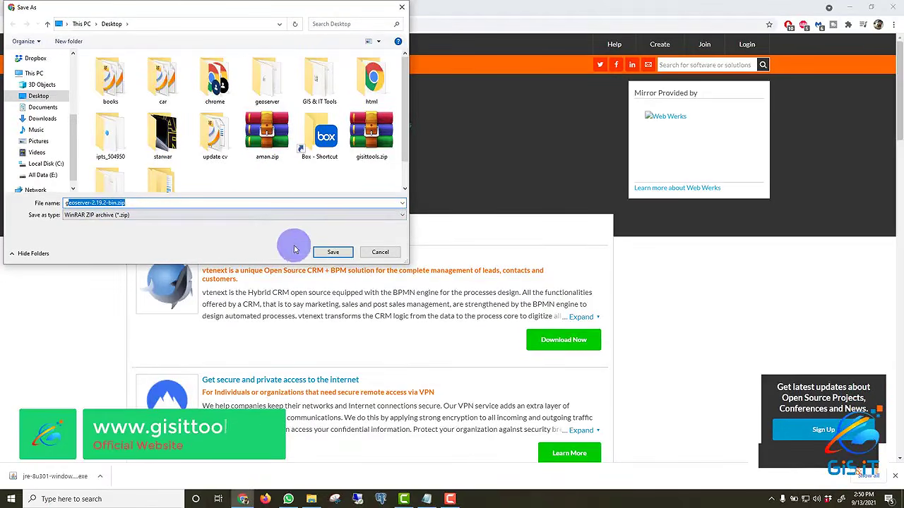
click(335, 253)
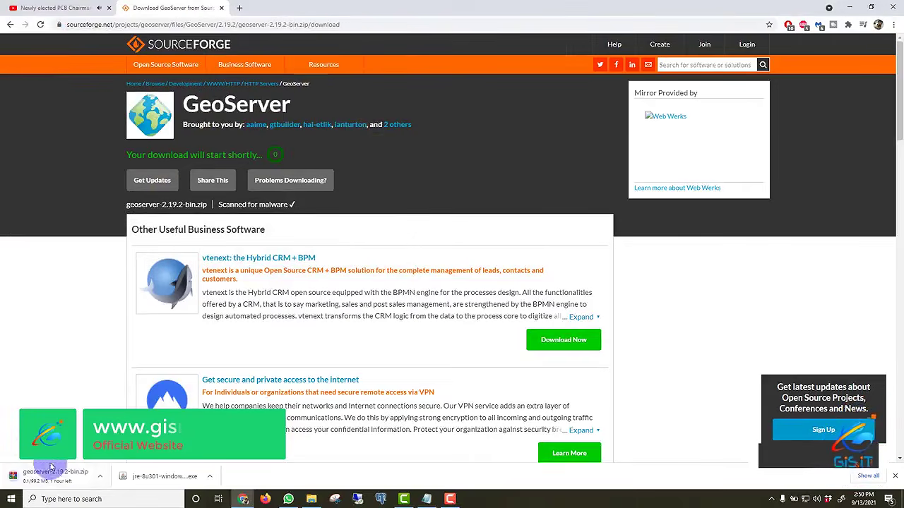
click(850, 7)
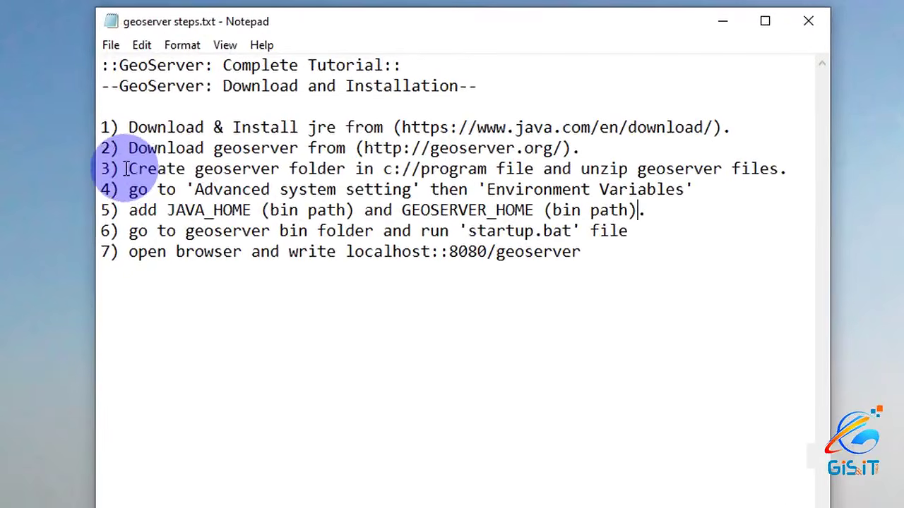
- Minimise the installation notes, move the desktop's geoserver folder towards the middle of the desktop and open it
drag(256, 125, 264, 125)
drag(125, 127, 392, 126)
click(521, 279)
click(708, 24)
drag(868, 308, 391, 152)
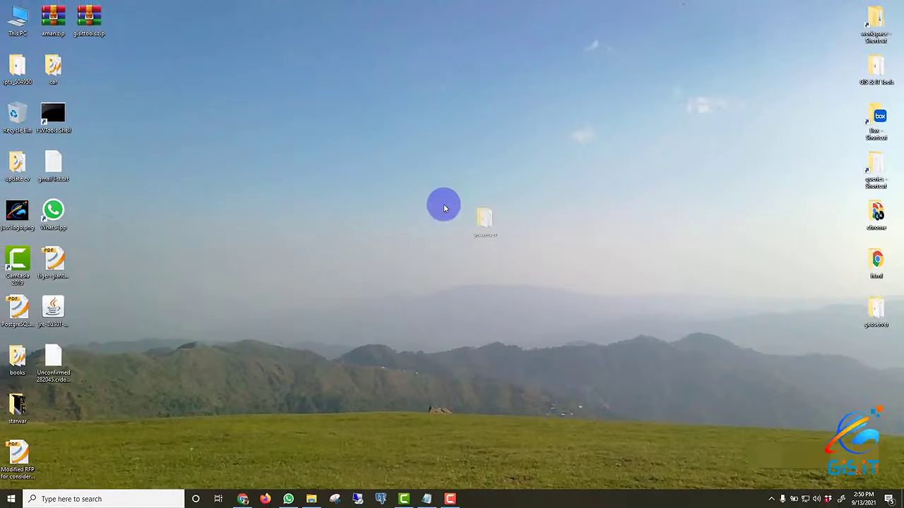
double_click(400, 161)
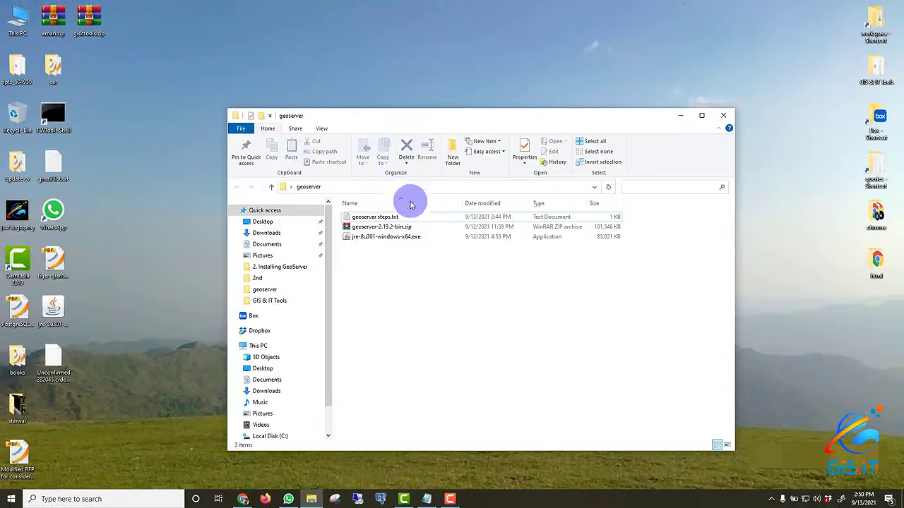
- Run jre-8u301-windows-x64.exe as administrator and bring the Java Setup window to the front
click(355, 240)
right_click(358, 241)
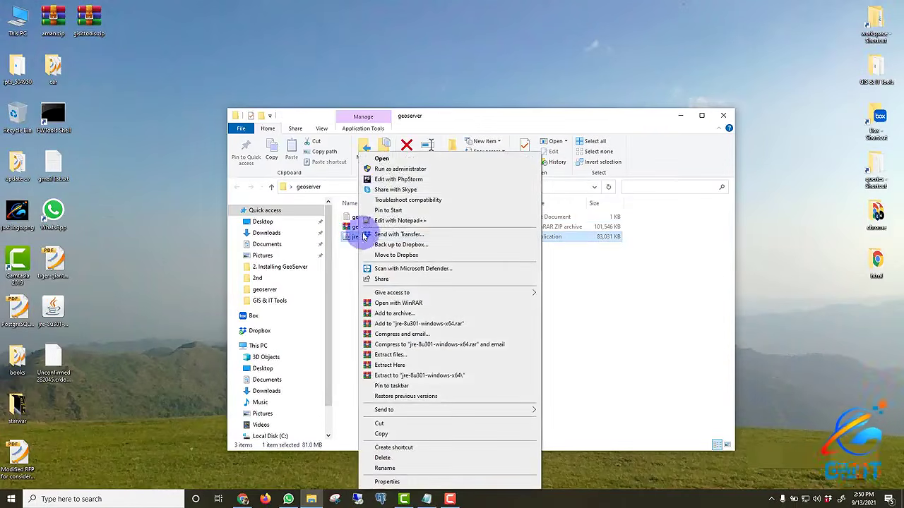
click(377, 175)
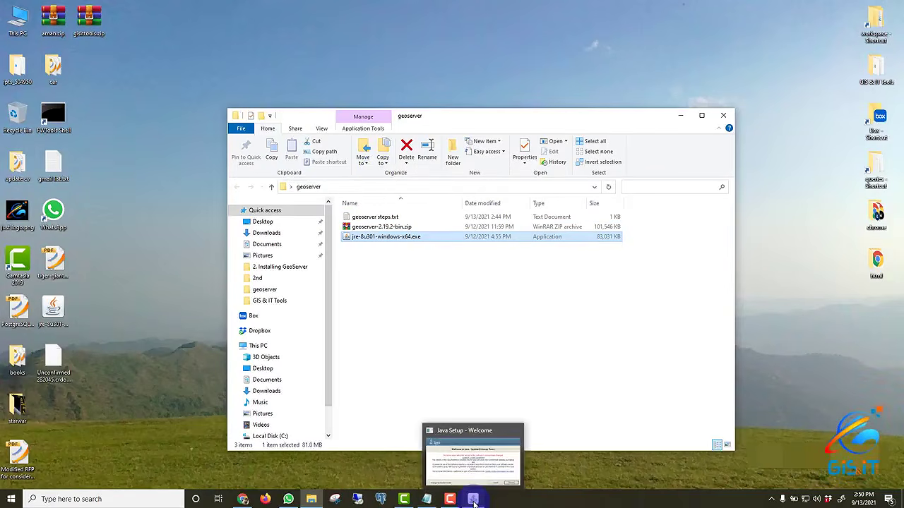
click(473, 501)
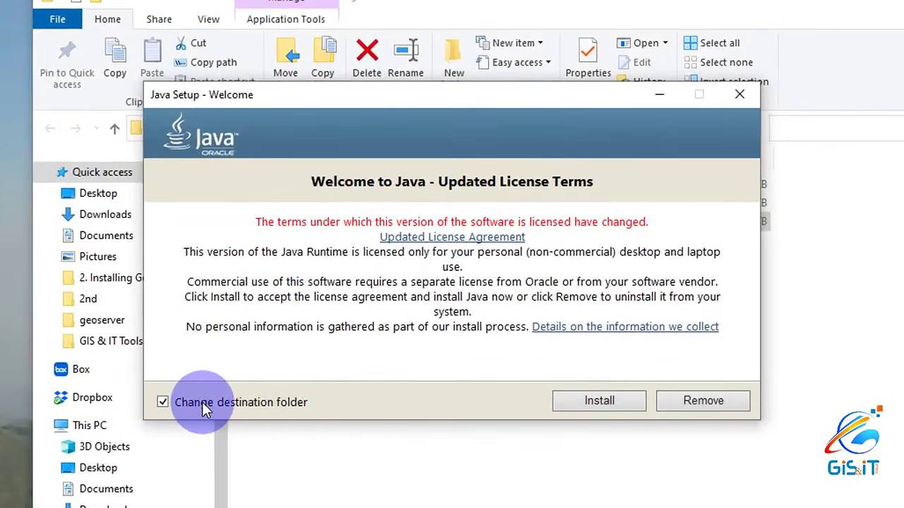
- Install Java with the Change destination folder option enabled, keeping the proposed folder under C:\Program Files\Java, and close the finished setup
click(597, 401)
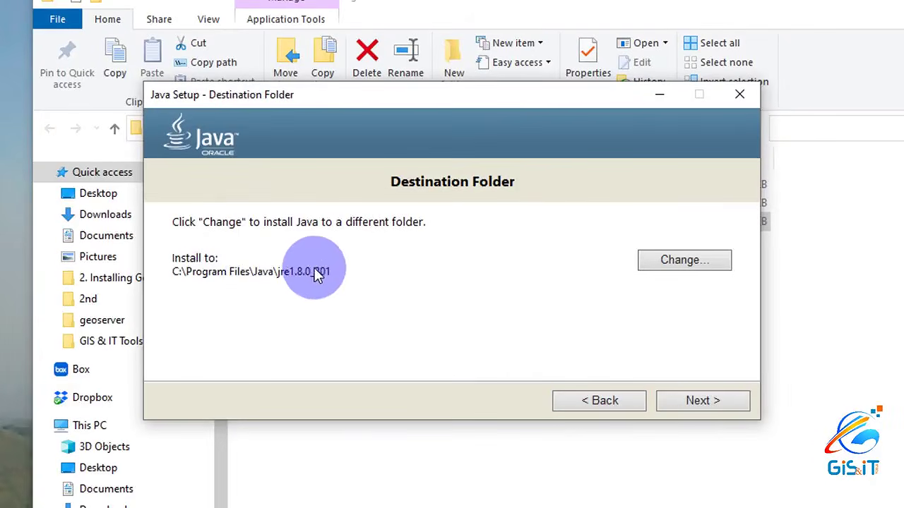
click(699, 401)
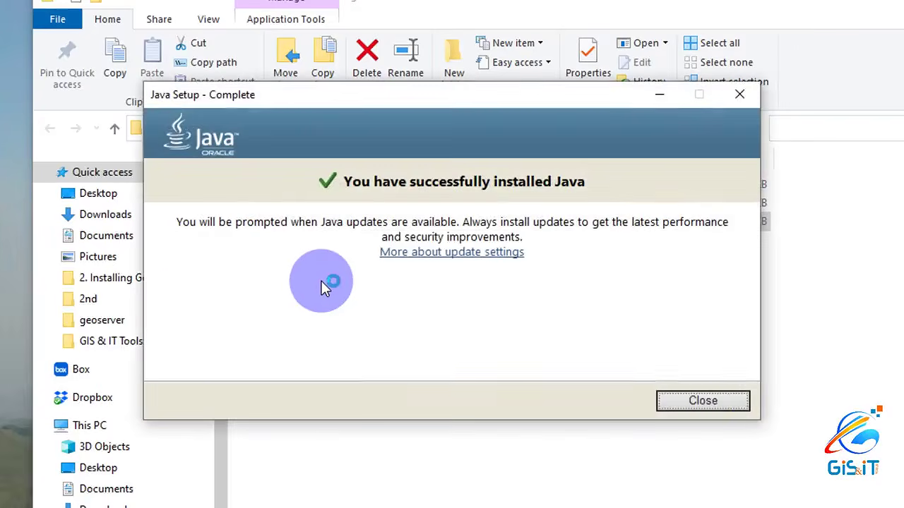
click(703, 400)
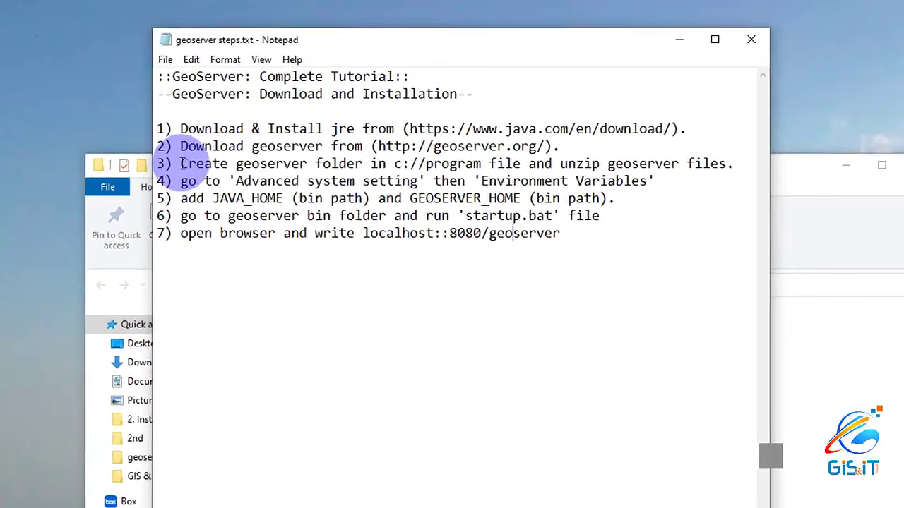
- Copy the folder name "geoserver" from item 3 of the installation notes
drag(182, 164, 742, 163)
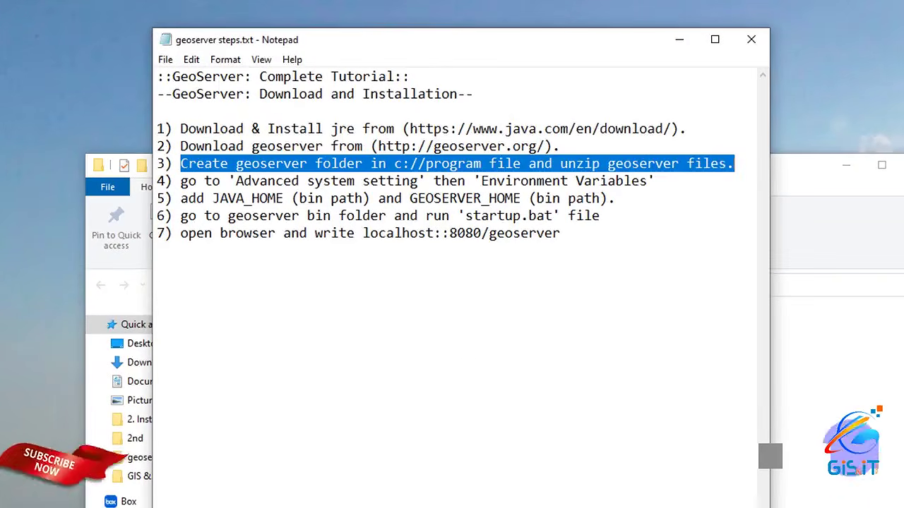
click(833, 463)
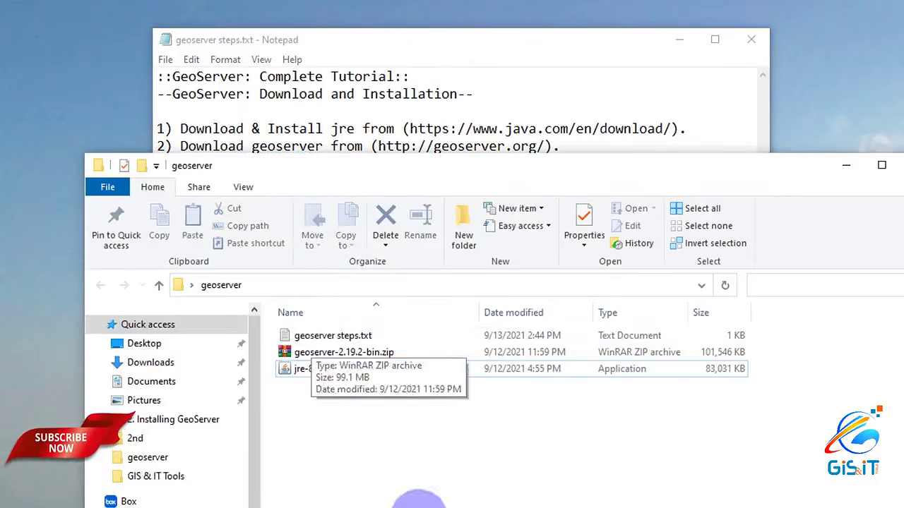
click(372, 109)
double_click(272, 164)
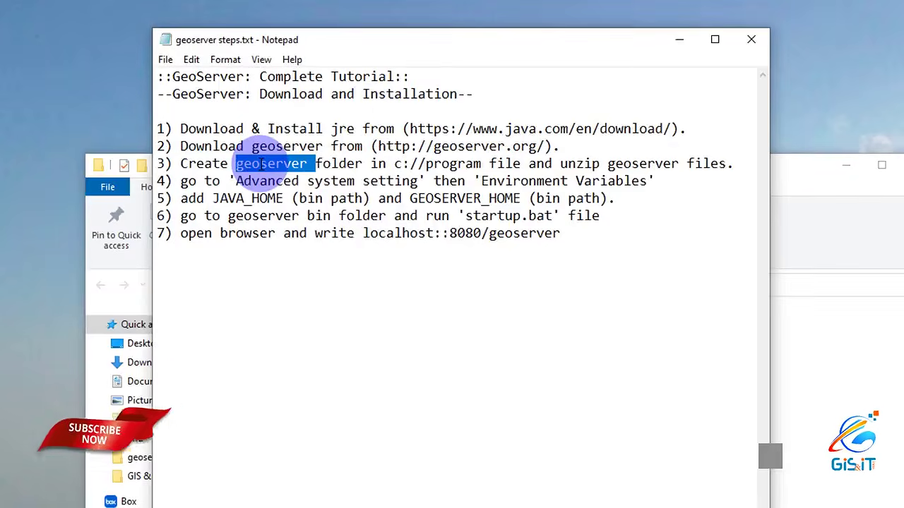
right_click(262, 167)
click(297, 214)
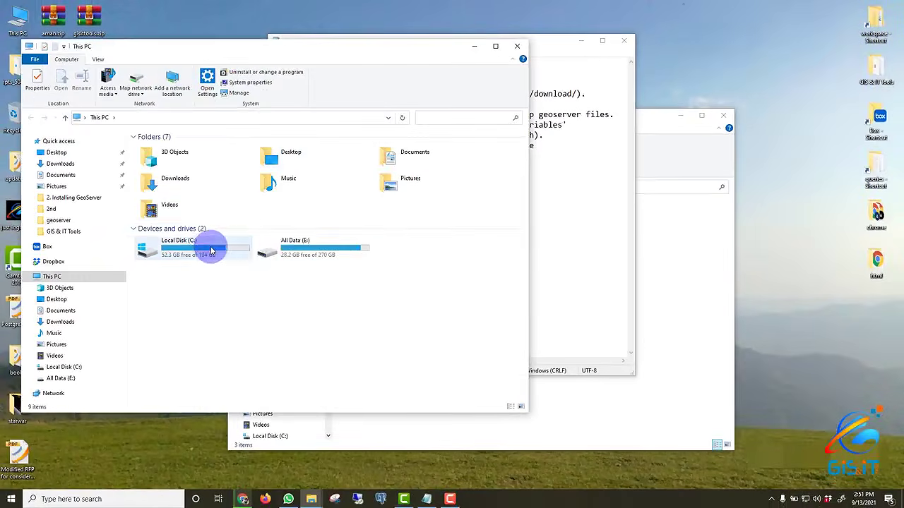
- Create a new folder named geoserver in C:\Program Files
double_click(207, 247)
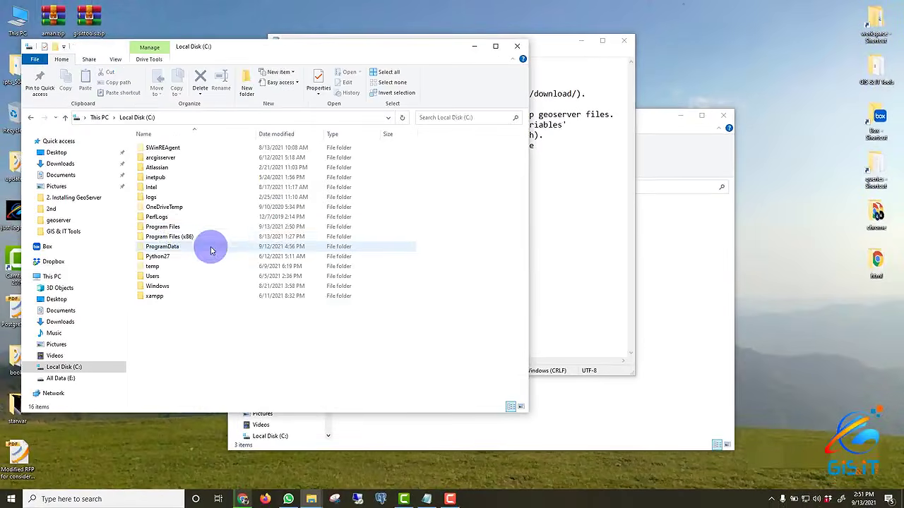
double_click(176, 227)
right_click(474, 194)
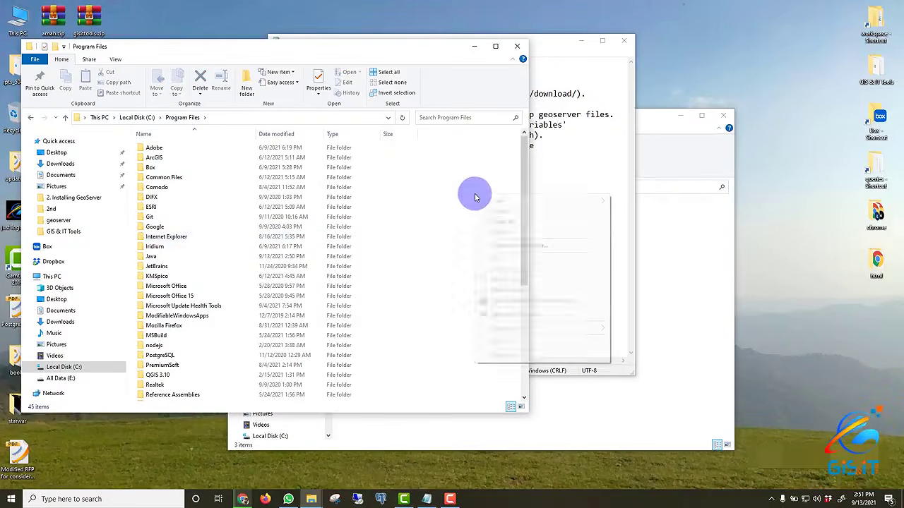
click(432, 214)
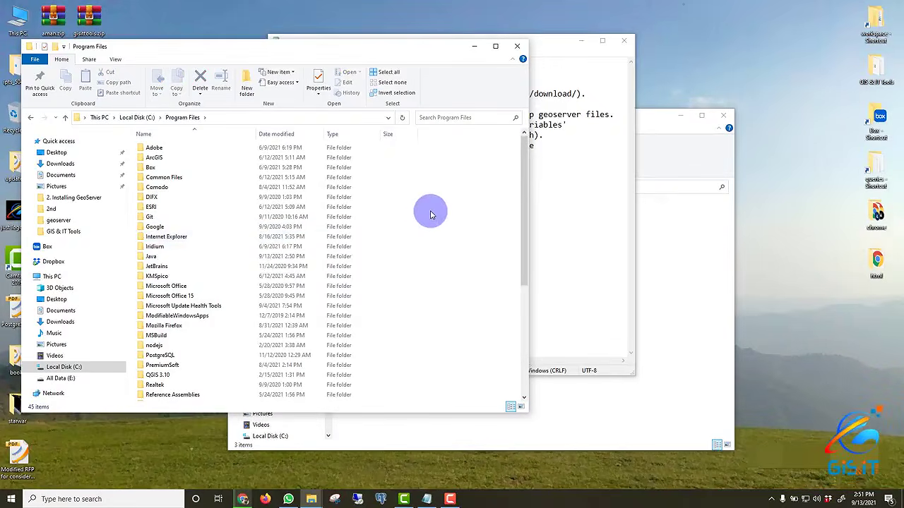
click(252, 88)
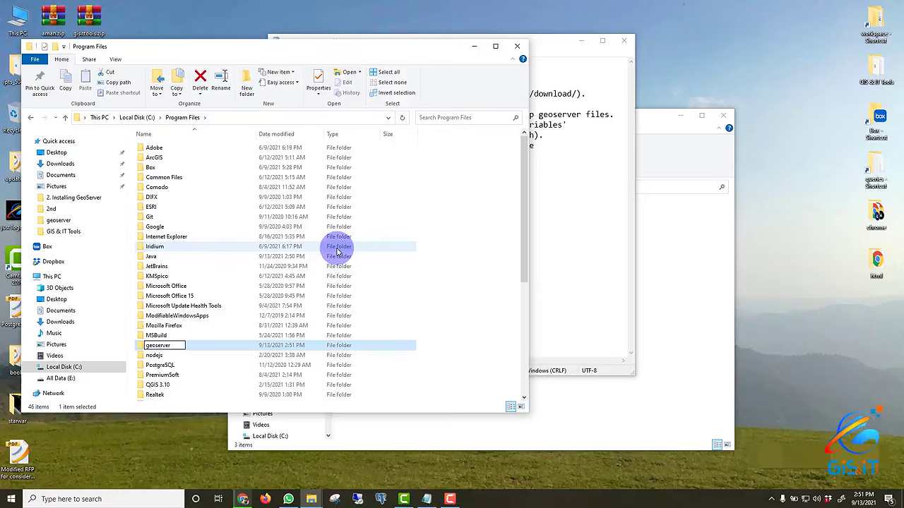
key(Return)
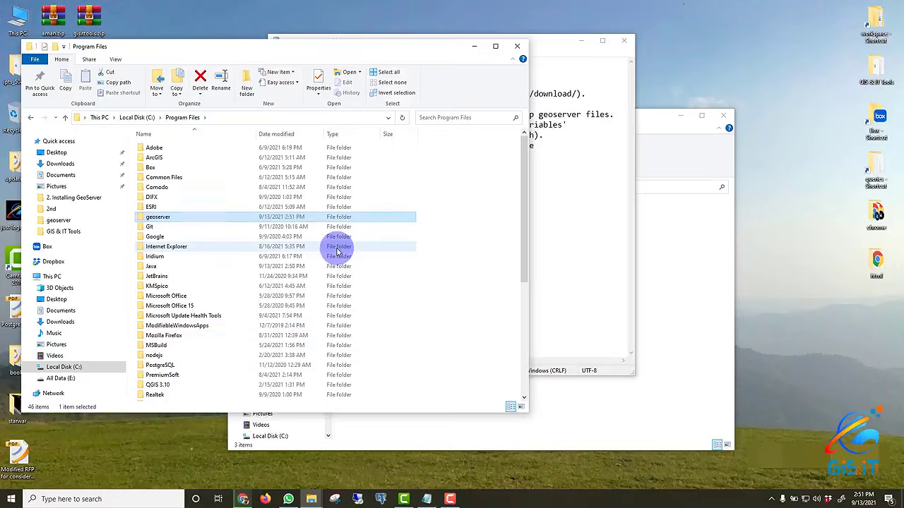
- Clear the Read-only attribute in the properties of the new geoserver folder and apply the change
right_click(146, 220)
click(202, 482)
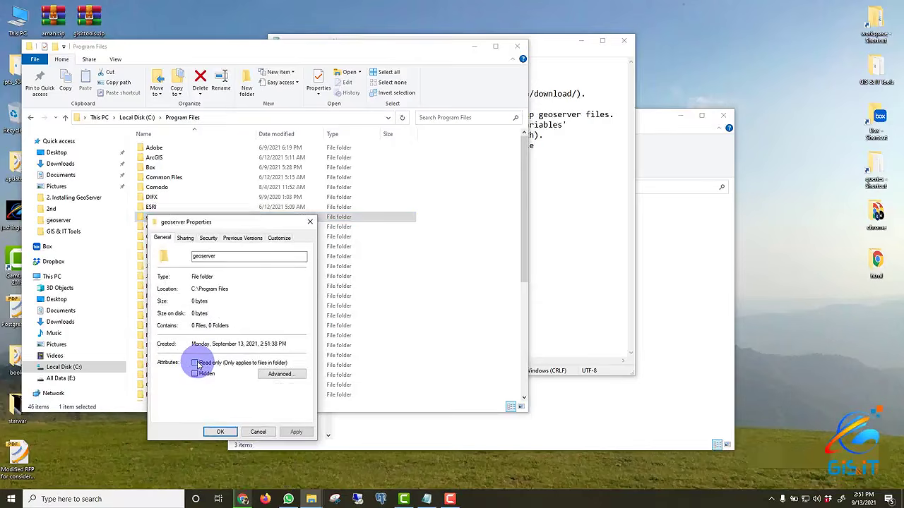
click(292, 432)
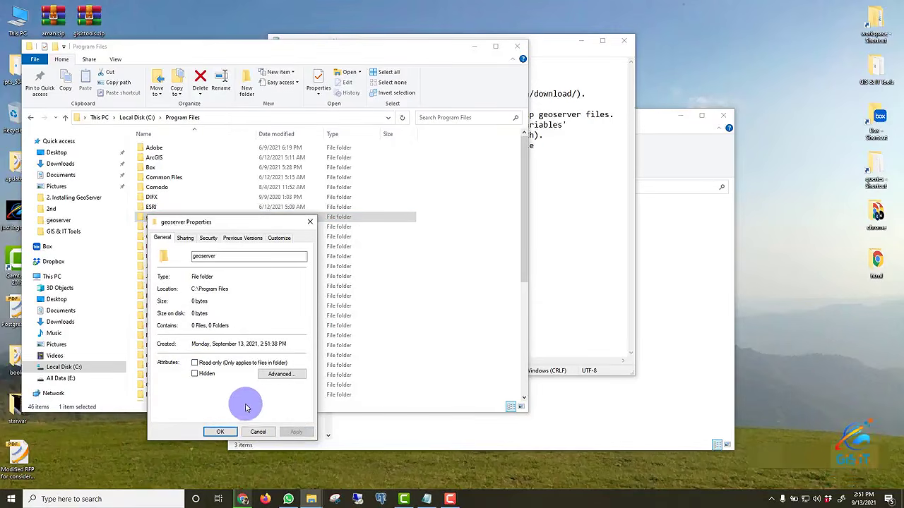
click(220, 432)
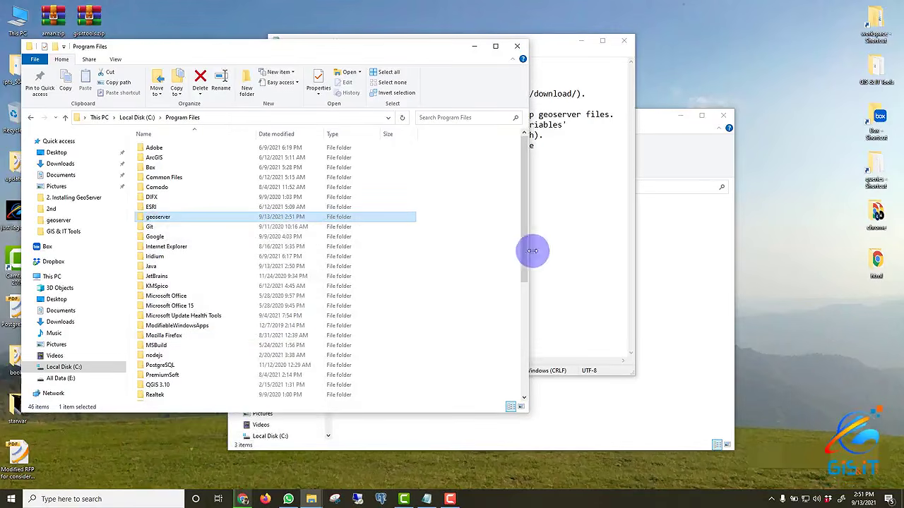
- Copy geoserver-2.19.2-bin.zip from the download folder into C:\Program Files\geoserver
click(549, 236)
click(645, 250)
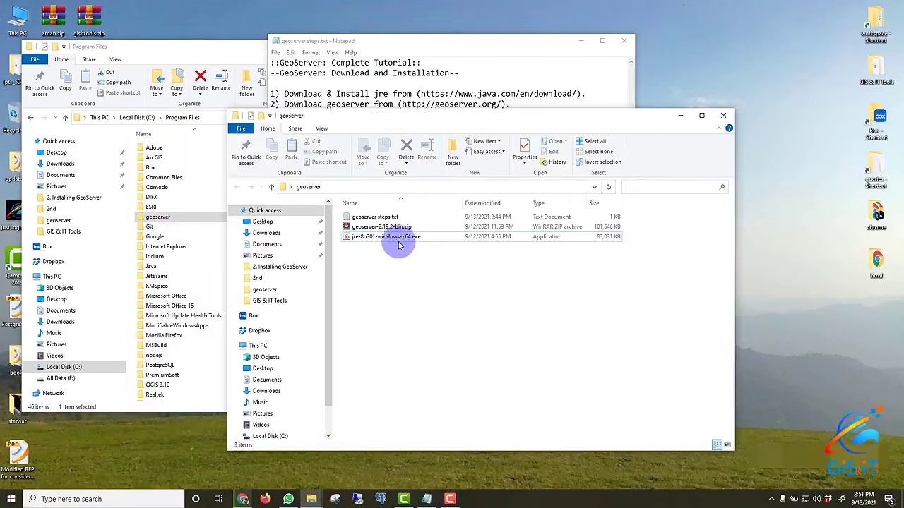
click(372, 228)
right_click(372, 229)
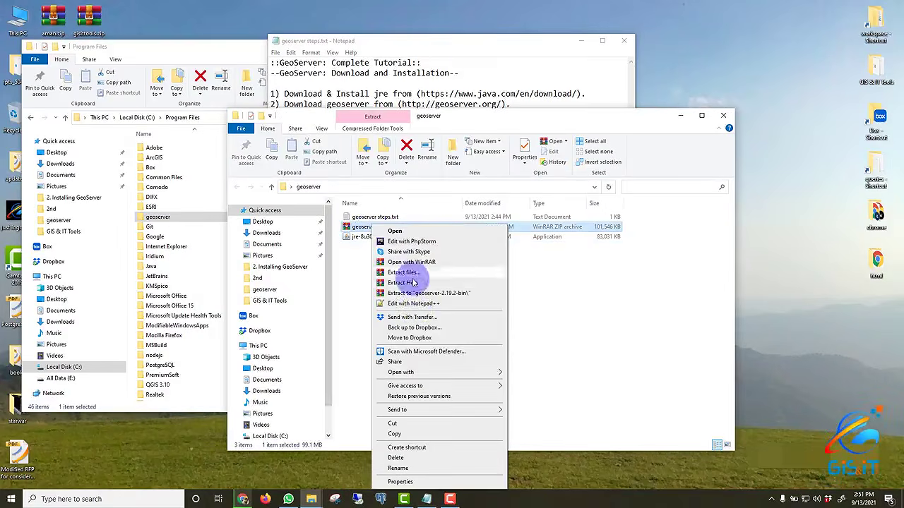
click(402, 424)
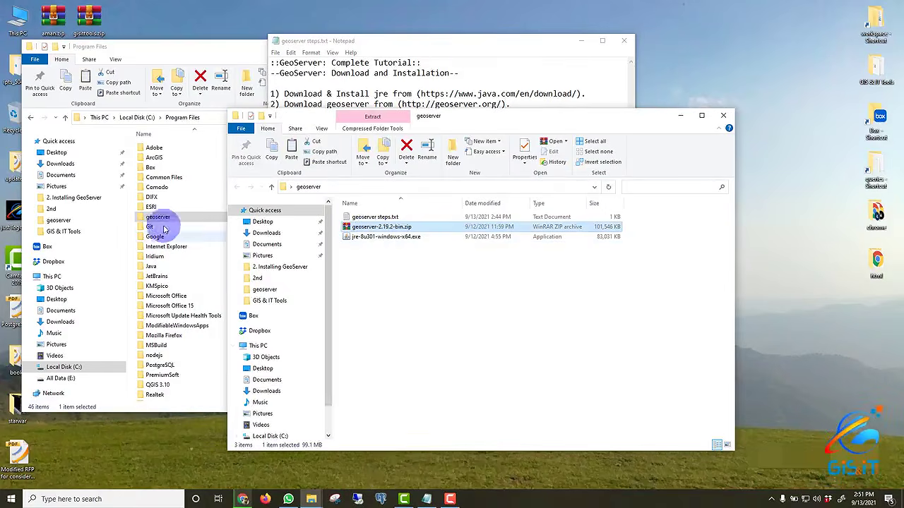
click(173, 215)
double_click(177, 214)
right_click(179, 207)
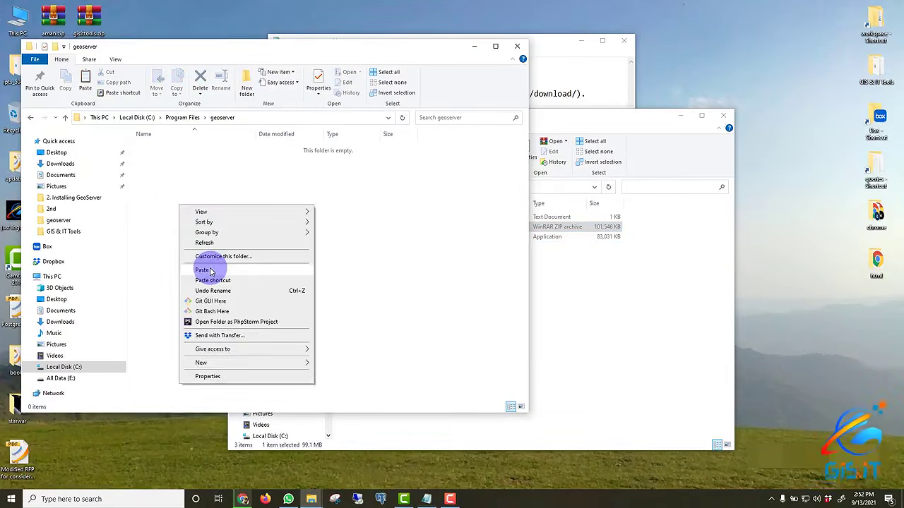
click(211, 267)
- Extract geoserver-2.19.2-bin.zip directly into C:\Program Files\geoserver and delete the archive copy there
right_click(170, 149)
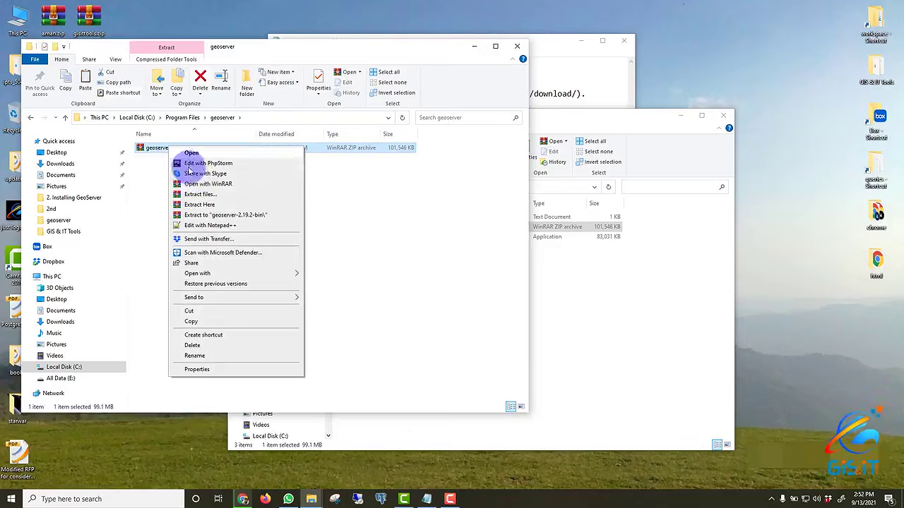
click(197, 204)
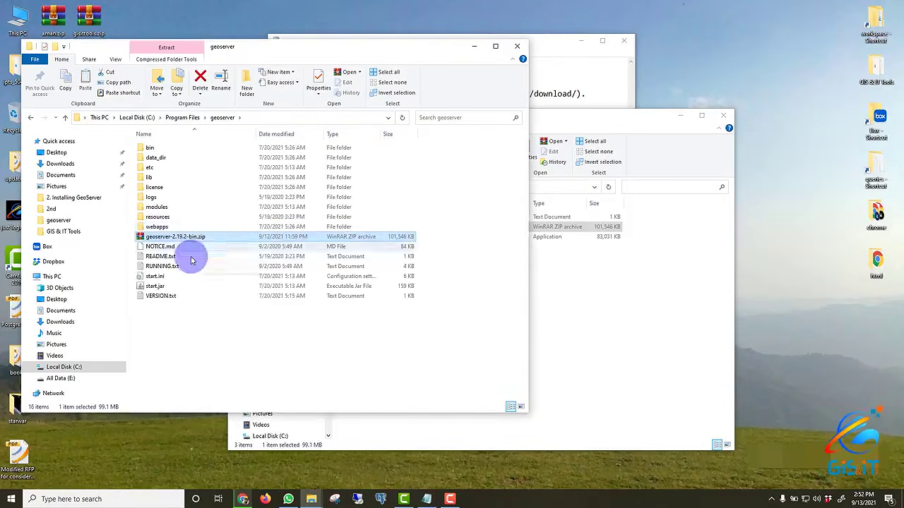
click(170, 348)
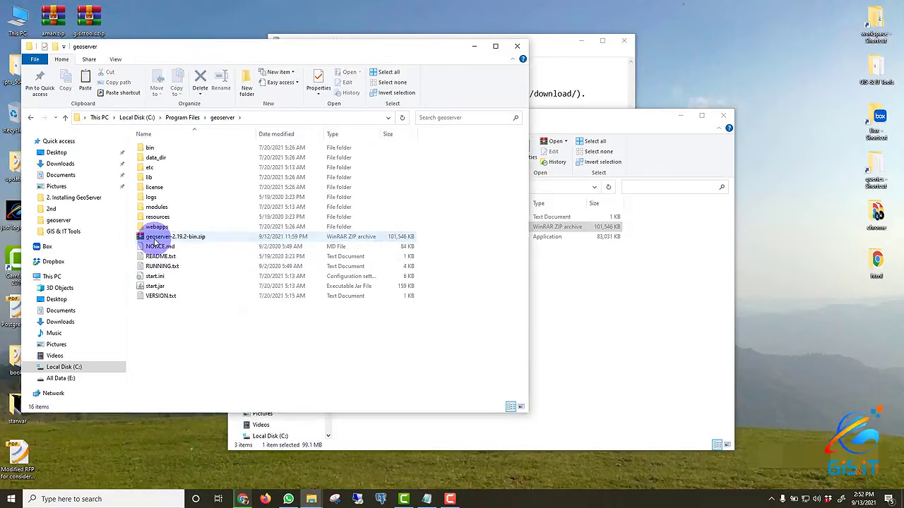
click(152, 237)
click(203, 80)
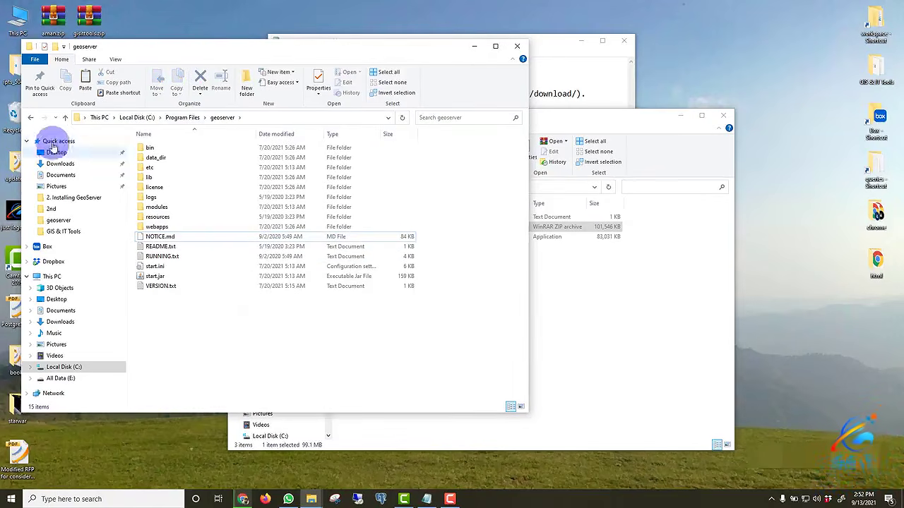
- Clear the Read-only attribute of the geoserver folder in Program Files, applying the change to its subfolders and files
click(31, 117)
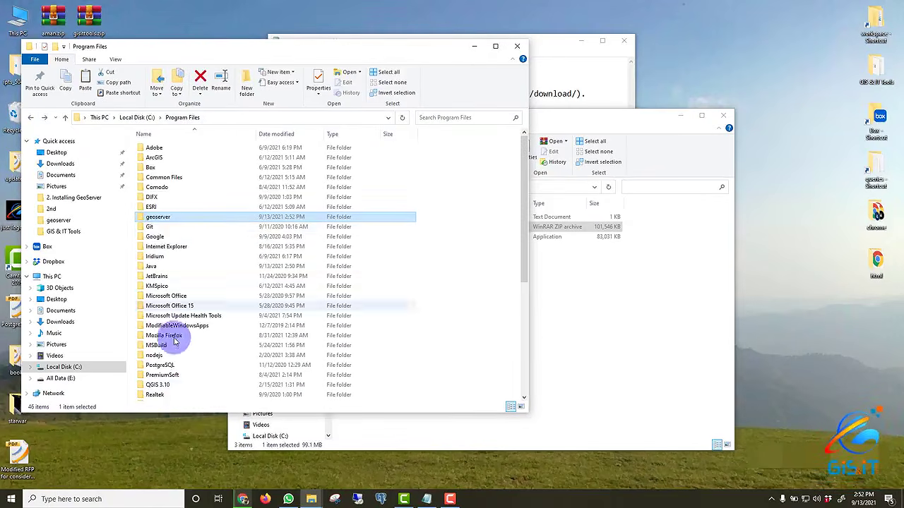
right_click(162, 217)
click(188, 481)
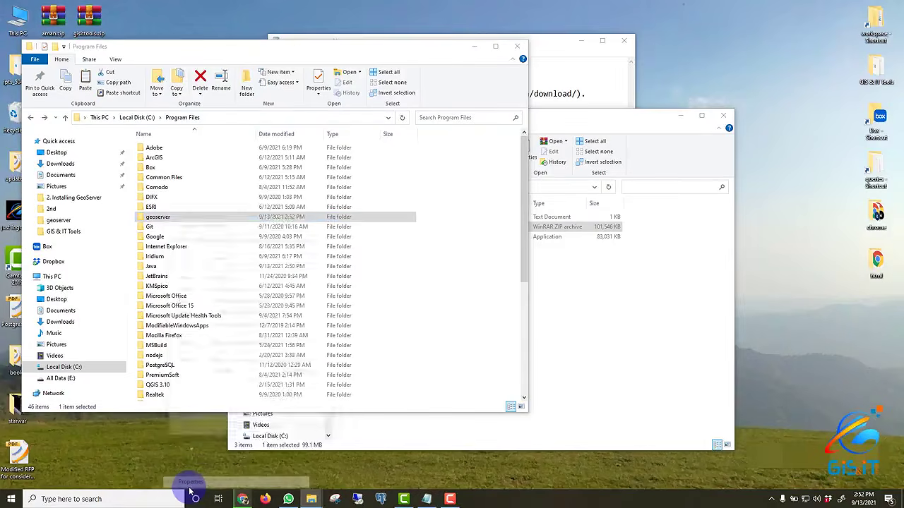
click(212, 362)
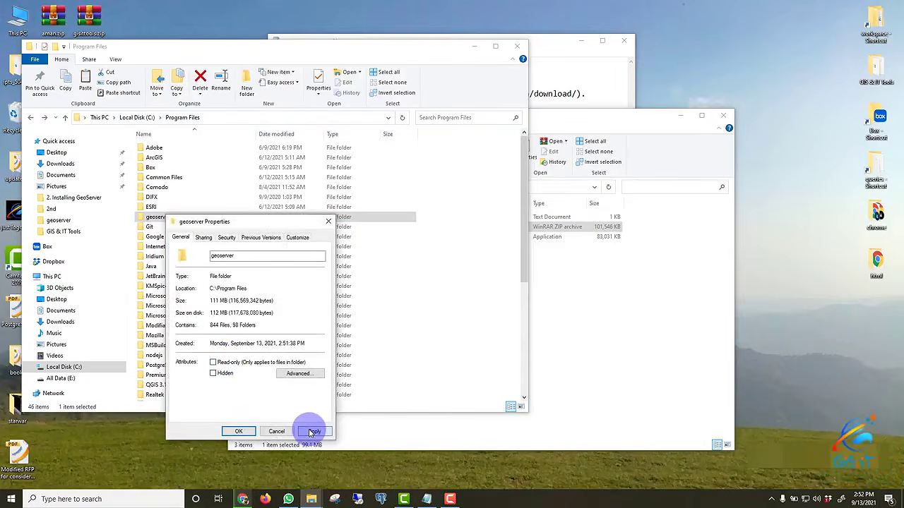
click(314, 431)
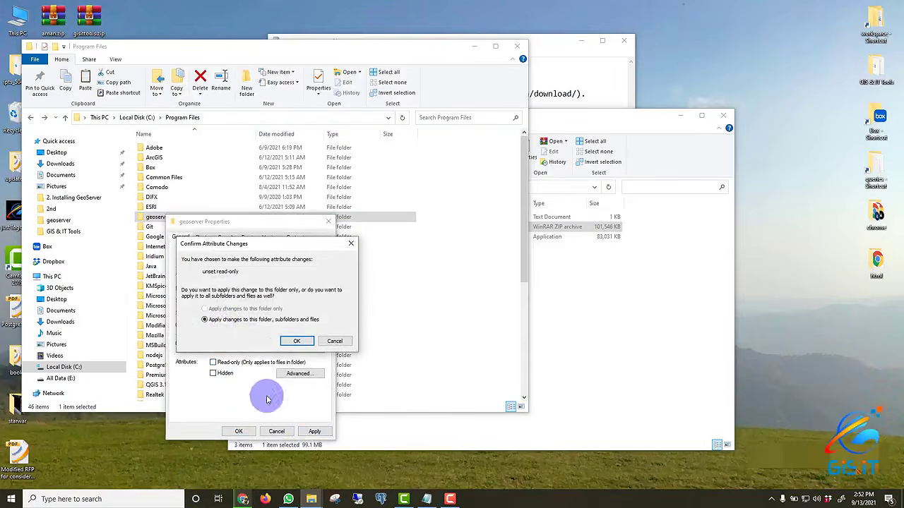
click(295, 342)
click(240, 431)
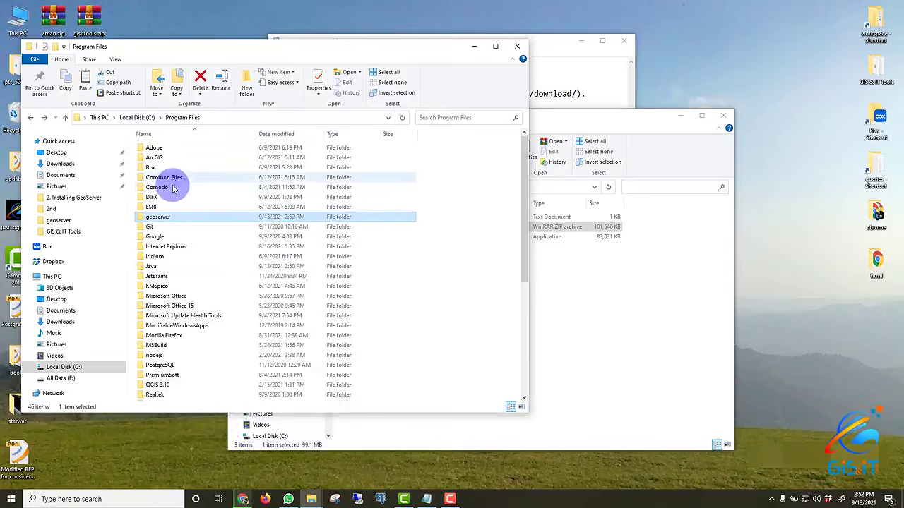
- Check the contents of the jre1.8.0_301 and geoserver folders in Program Files, and close the window
click(161, 269)
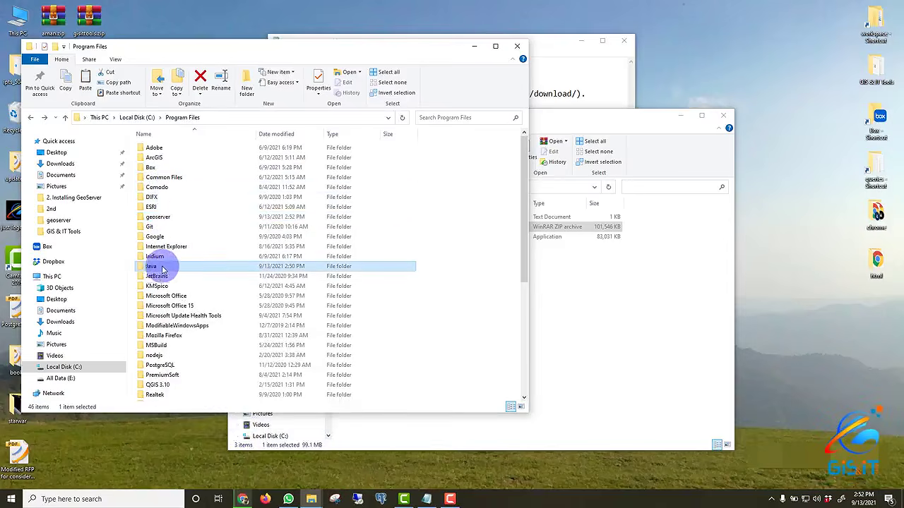
double_click(164, 270)
click(154, 149)
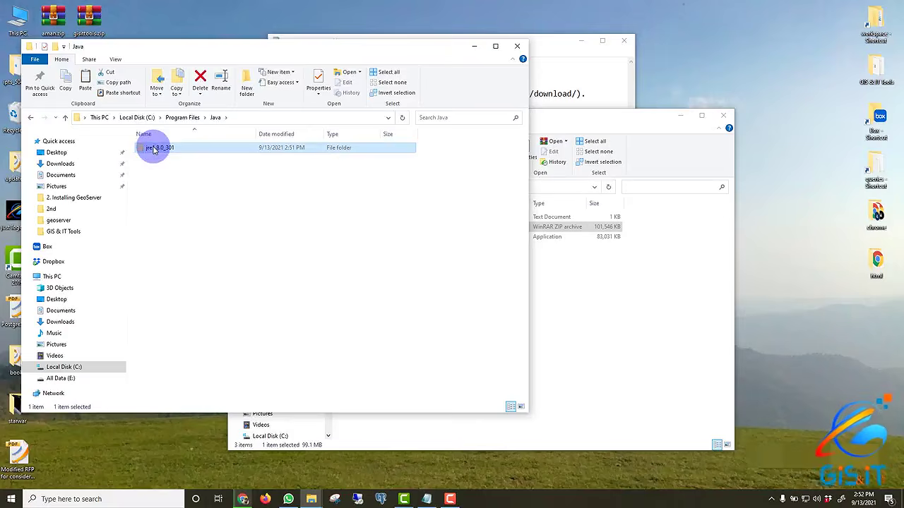
double_click(154, 149)
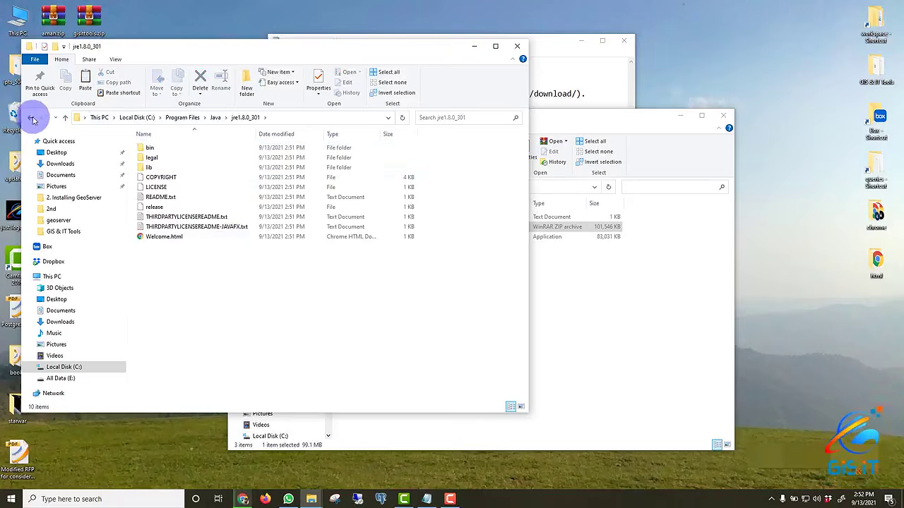
click(31, 119)
click(31, 121)
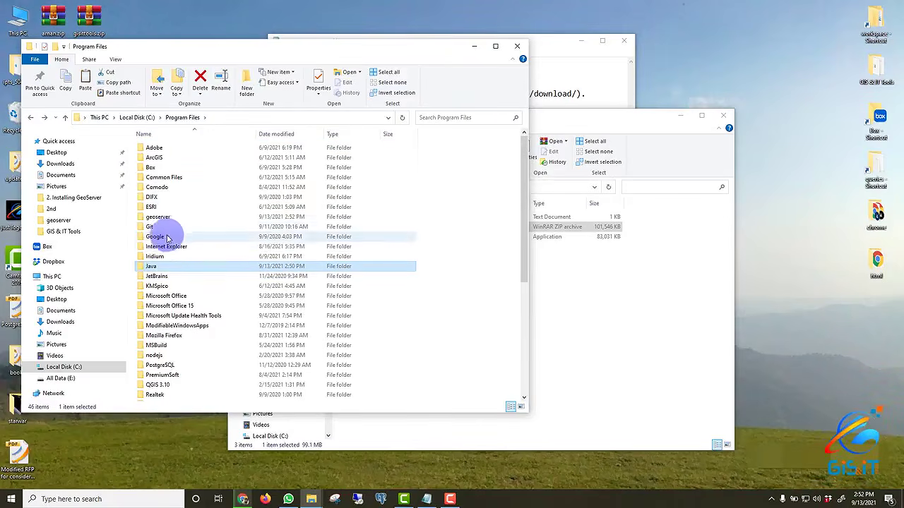
double_click(170, 217)
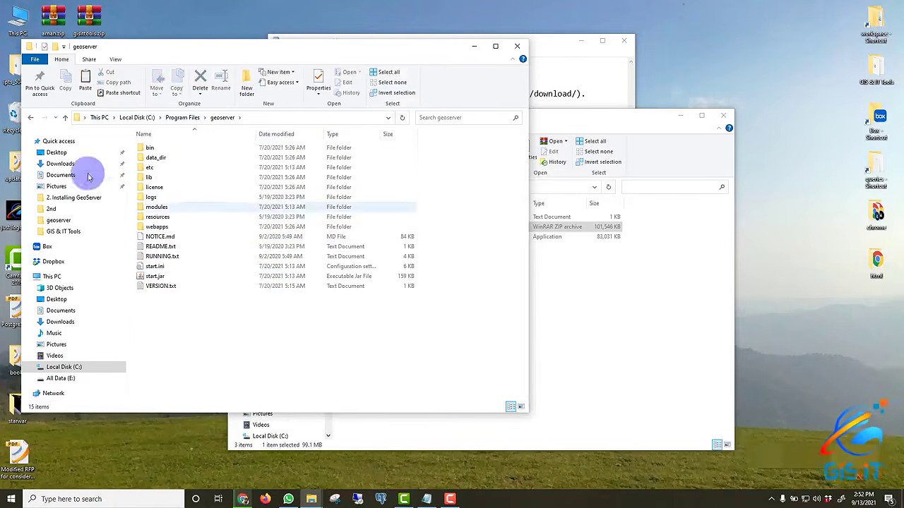
click(30, 118)
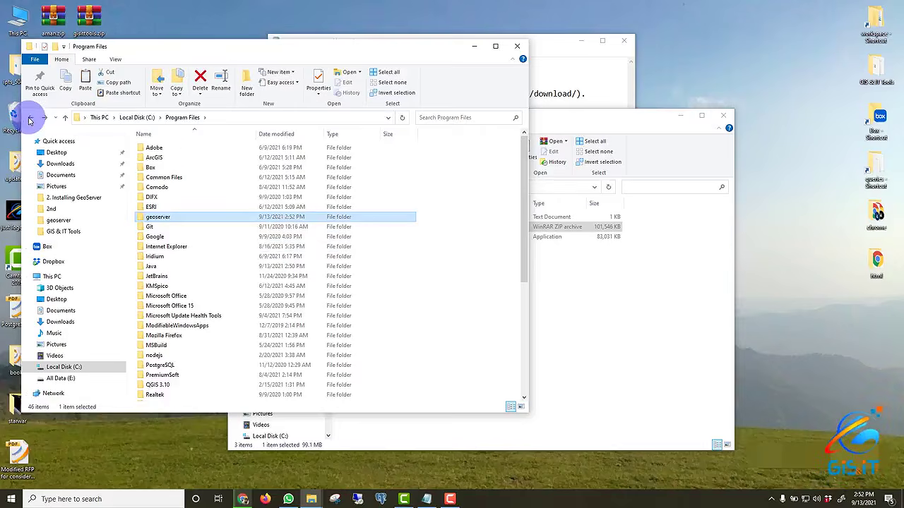
click(519, 49)
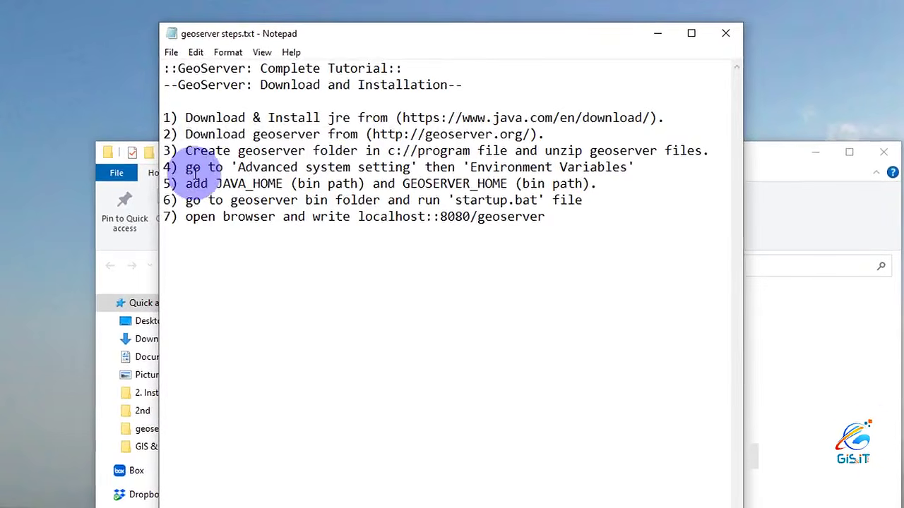
- Highlight item 4 of the installation notes and open the advanced system settings from the properties of This PC
drag(198, 167, 635, 170)
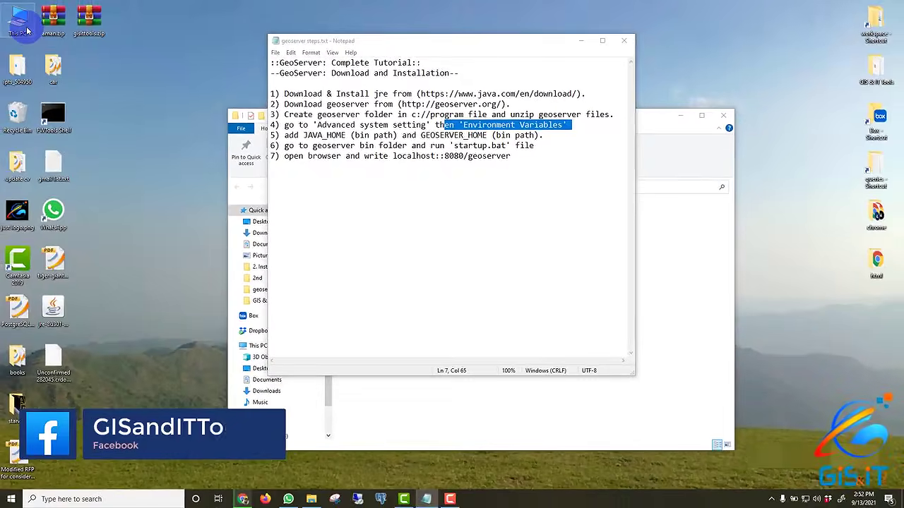
double_click(26, 31)
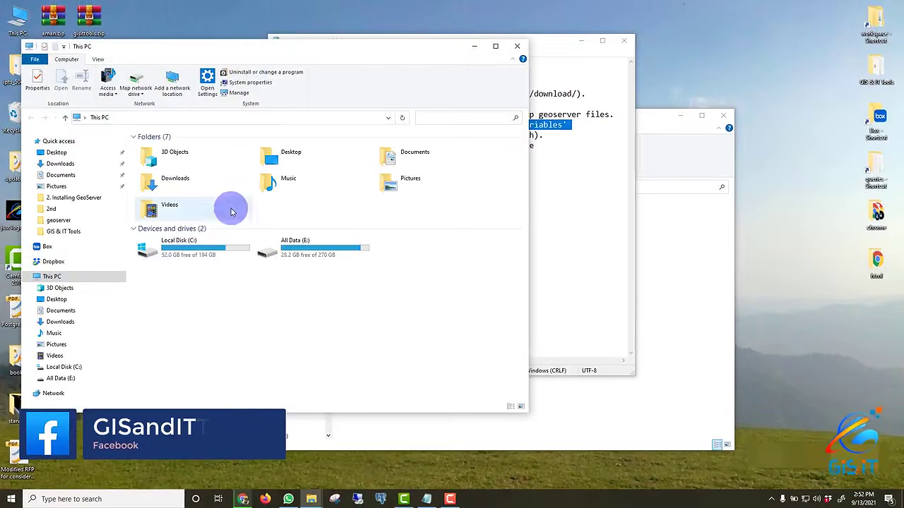
right_click(53, 283)
click(82, 401)
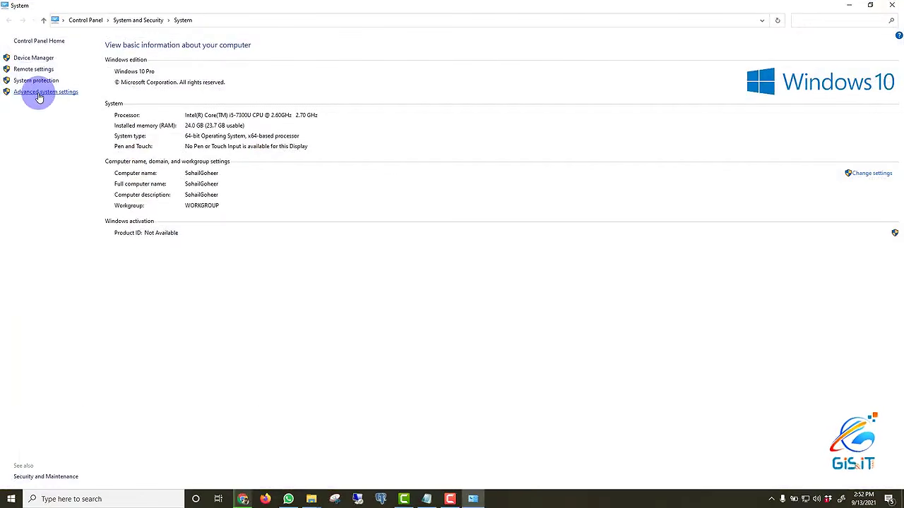
click(39, 94)
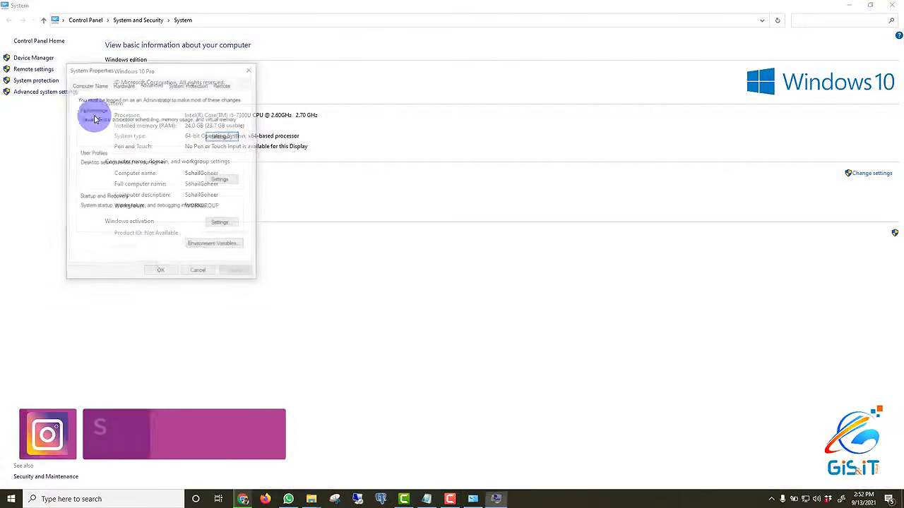
- Minimize the System and This PC windows, open the environment variables and start a new system variable named JAVA_HOME
click(849, 6)
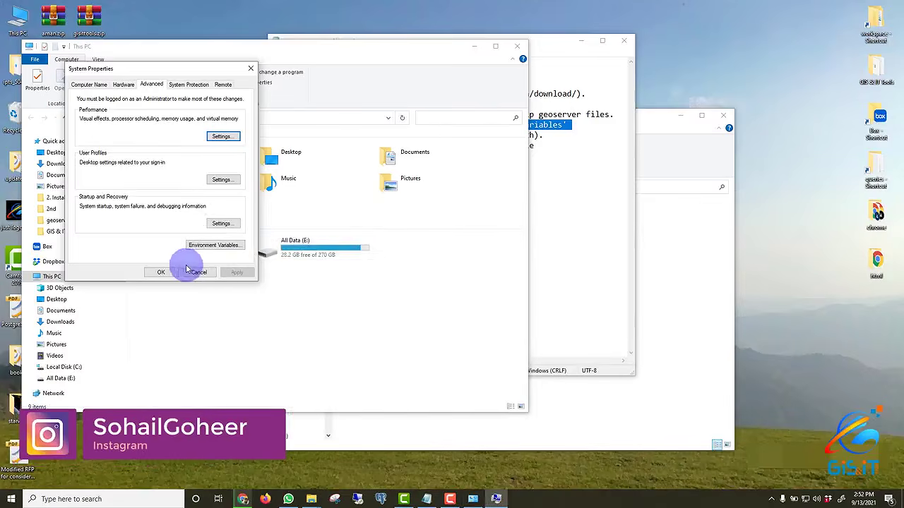
click(474, 45)
click(201, 245)
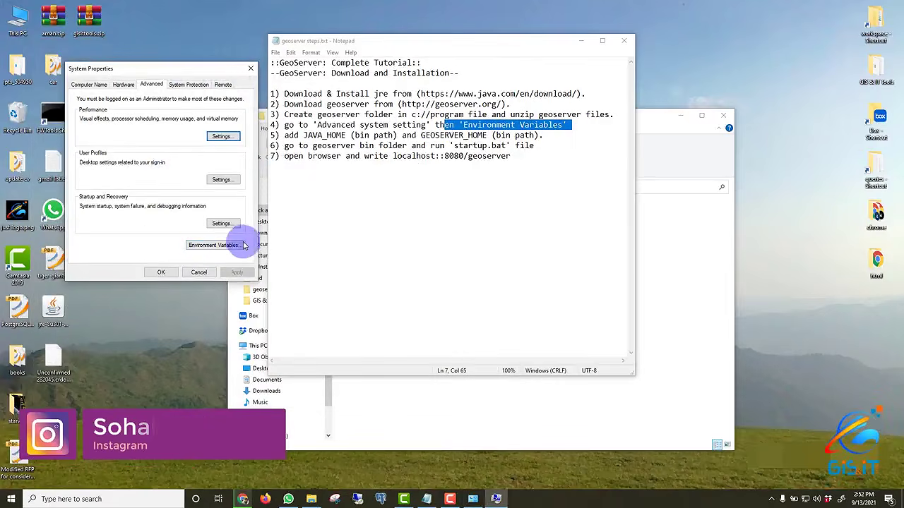
drag(435, 124, 199, 177)
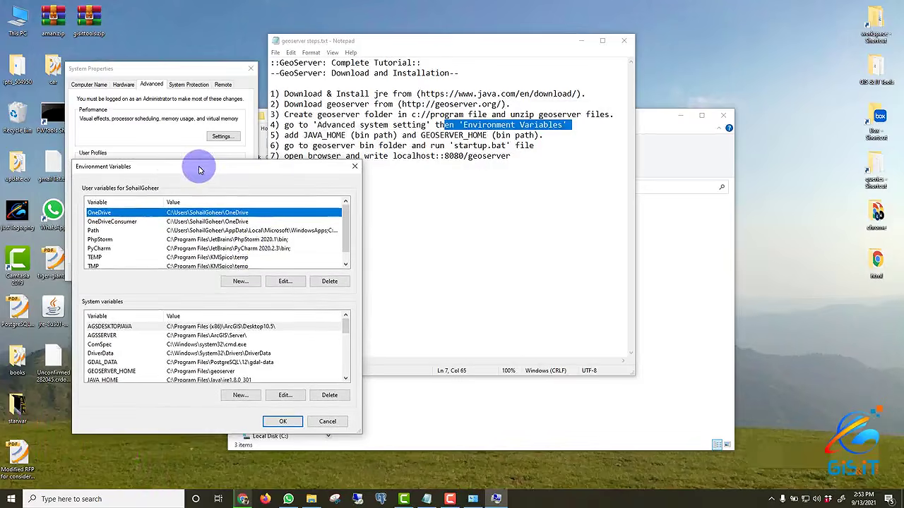
click(243, 395)
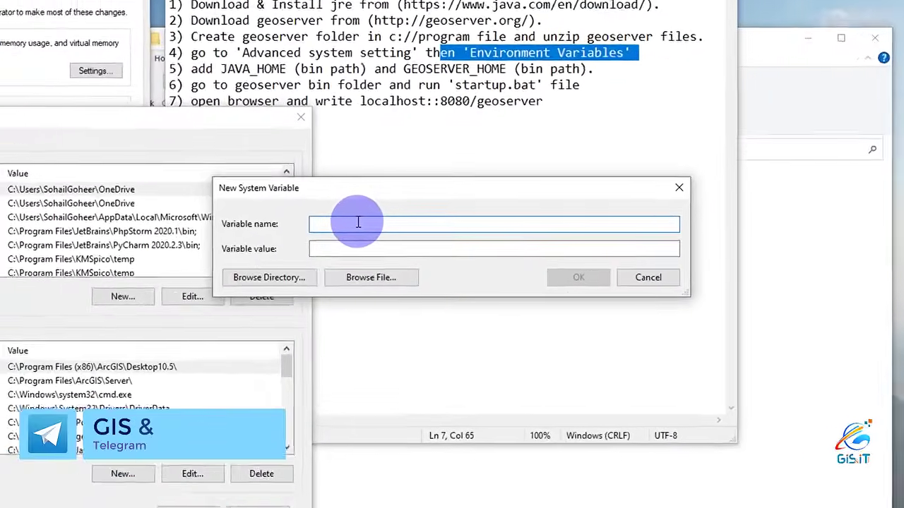
text(JAVA_HOME)
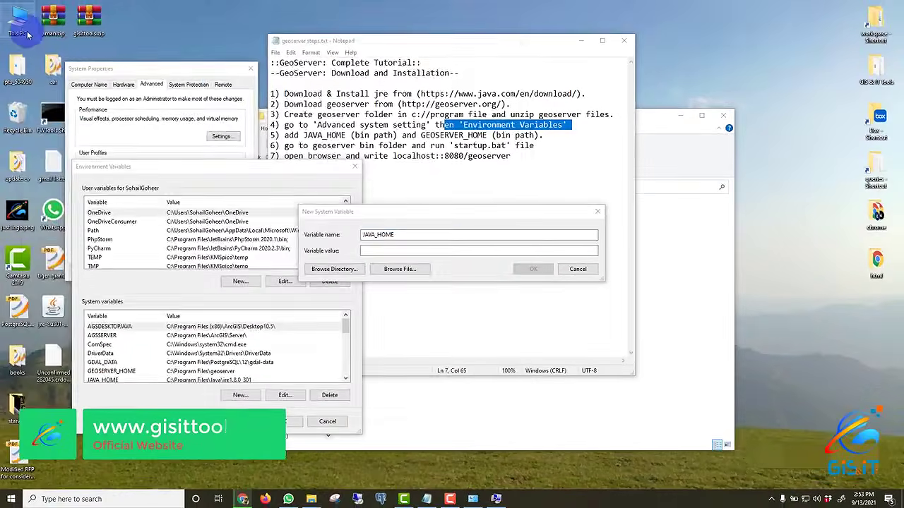
- Copy the location path C:\Program Files\Java\jre1.8.0_301 from the properties of the Java bin folder, and close the properties and folder windows
double_click(19, 18)
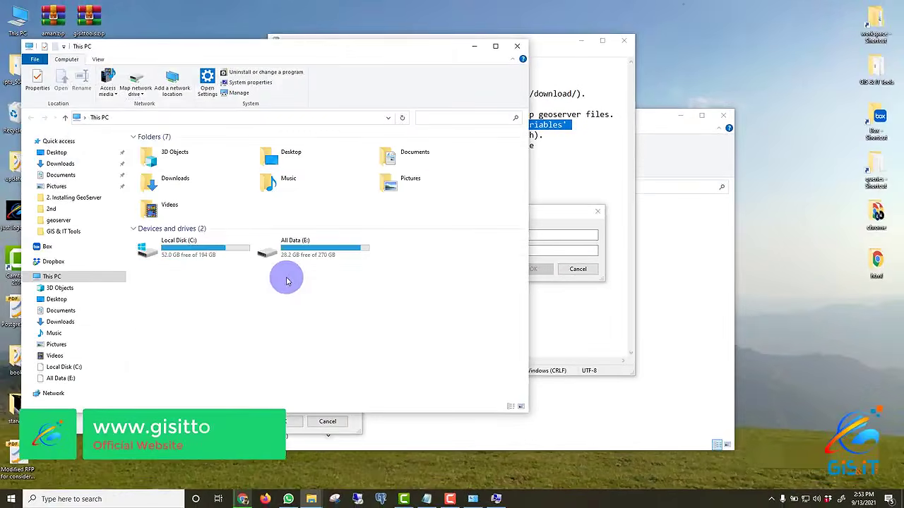
double_click(178, 248)
double_click(160, 228)
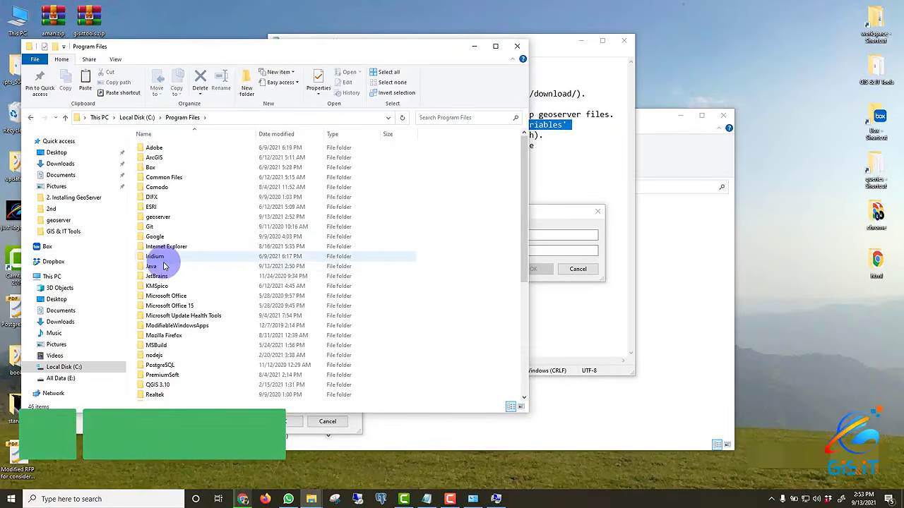
double_click(153, 266)
double_click(149, 149)
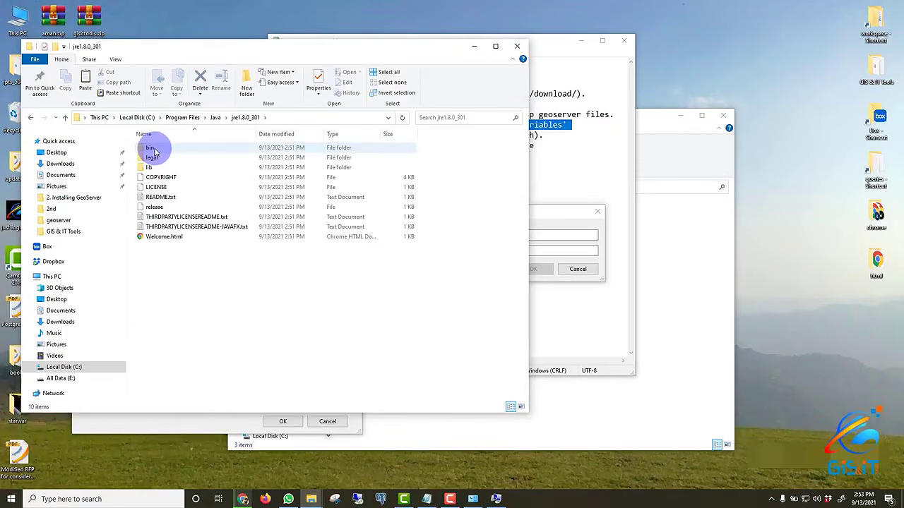
right_click(151, 148)
click(199, 432)
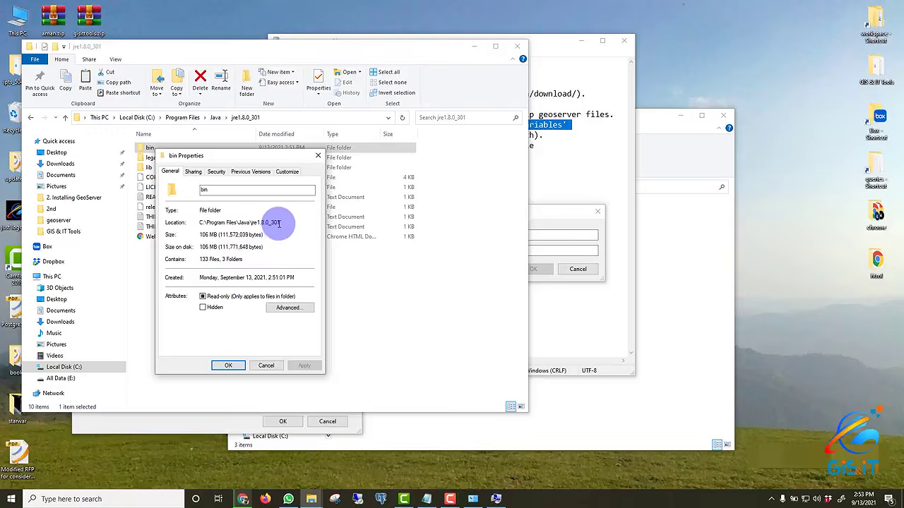
right_click(201, 224)
click(226, 252)
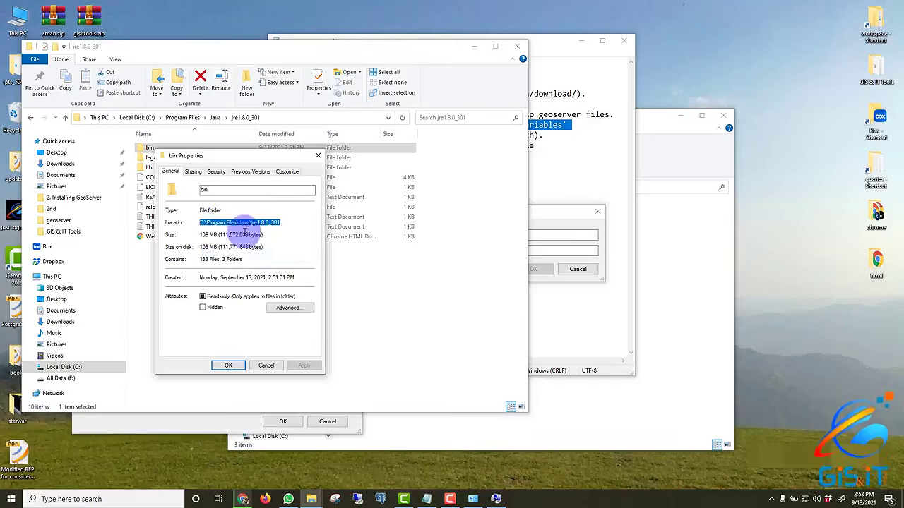
click(318, 157)
click(516, 48)
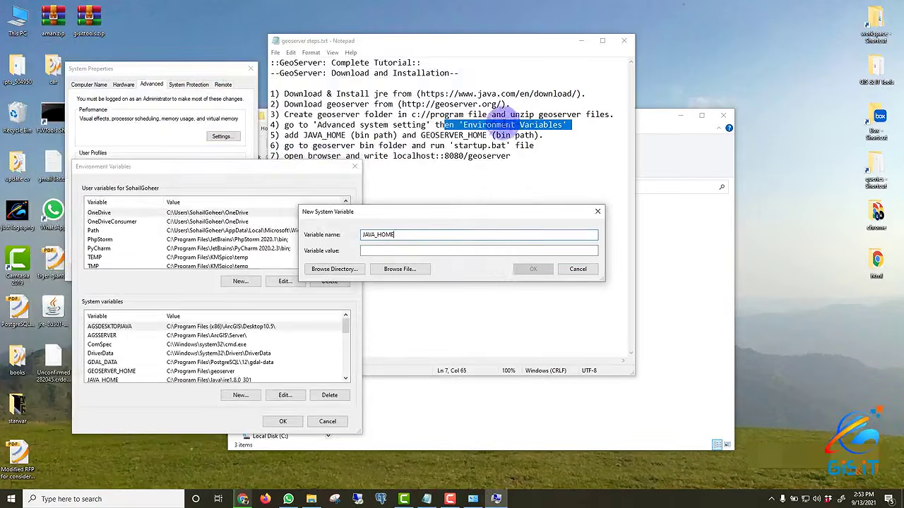
- Paste C:\Program Files\Java\jre1.8.0_301 as the value of the JAVA_HOME system variable and save it
right_click(387, 250)
click(417, 291)
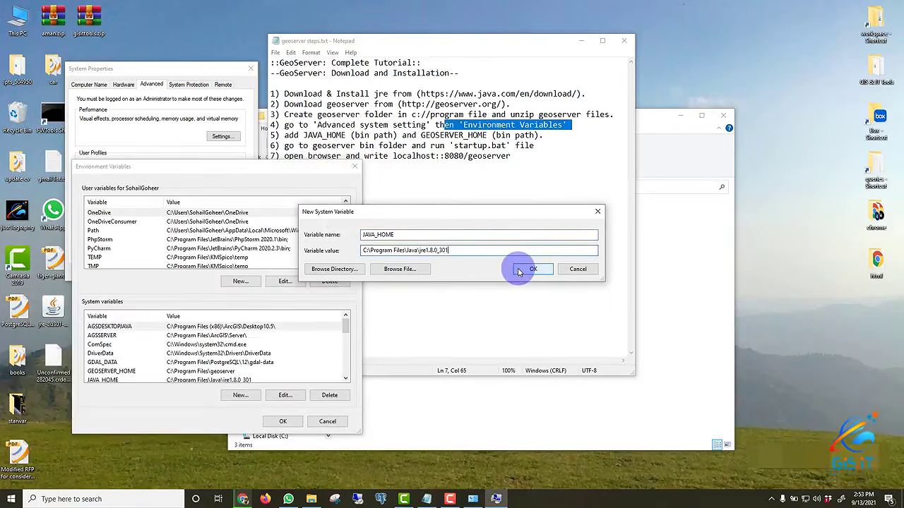
click(530, 270)
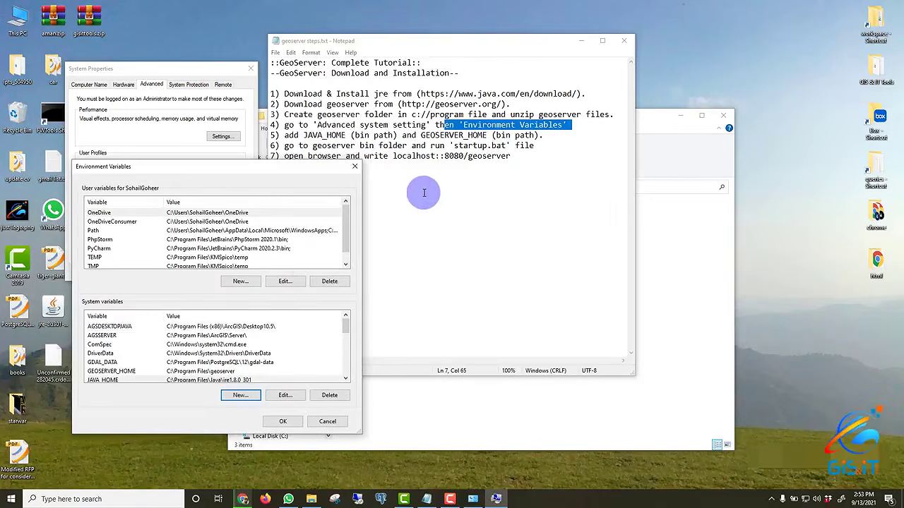
- Start a new system variable named GEOSERVER_HOME and copy the location path C:\Program Files\geoserver from the properties of GeoServer's bin folder
drag(422, 135, 464, 137)
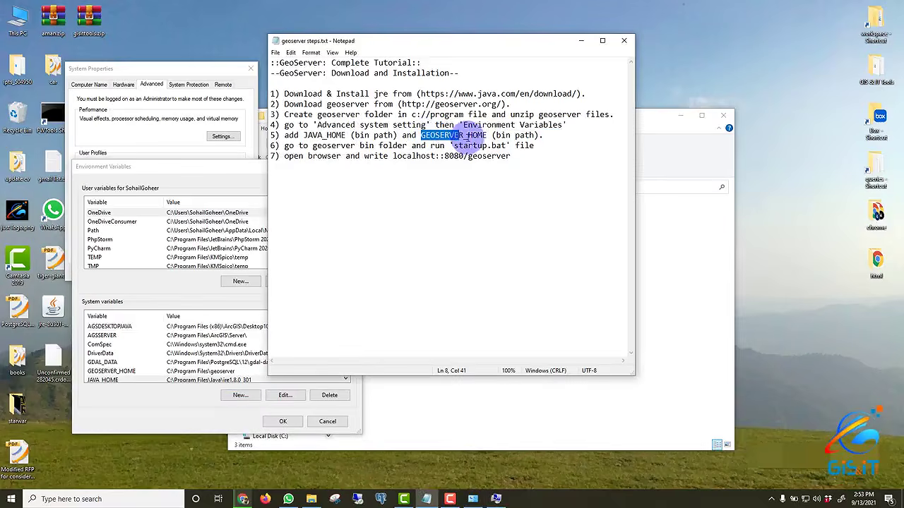
click(238, 396)
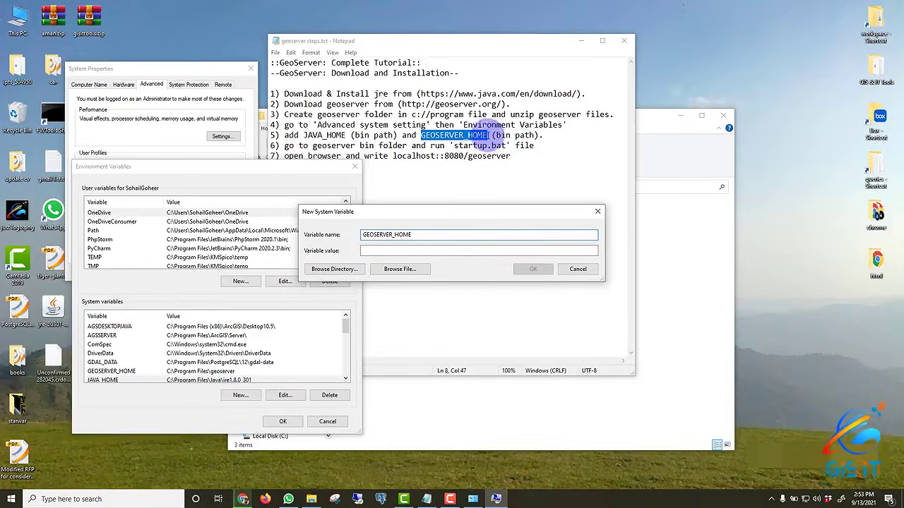
double_click(17, 15)
double_click(168, 243)
double_click(166, 227)
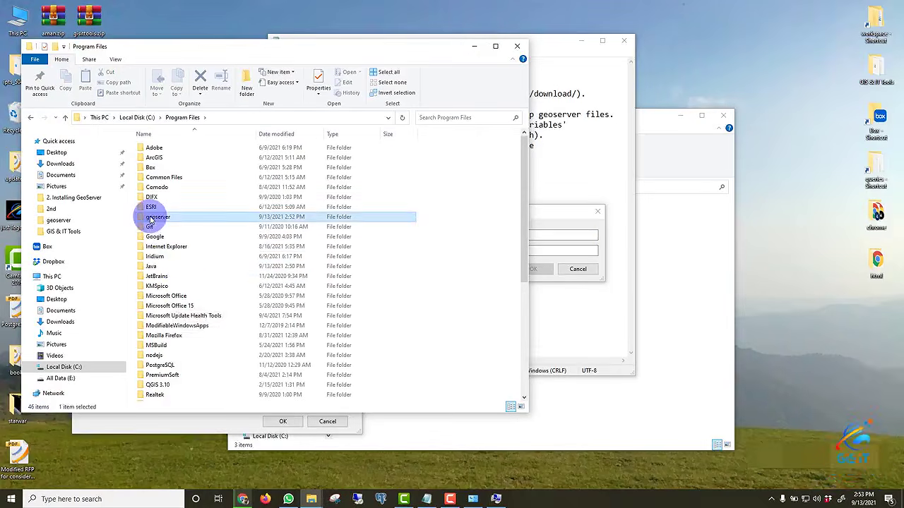
double_click(152, 216)
click(154, 149)
right_click(154, 149)
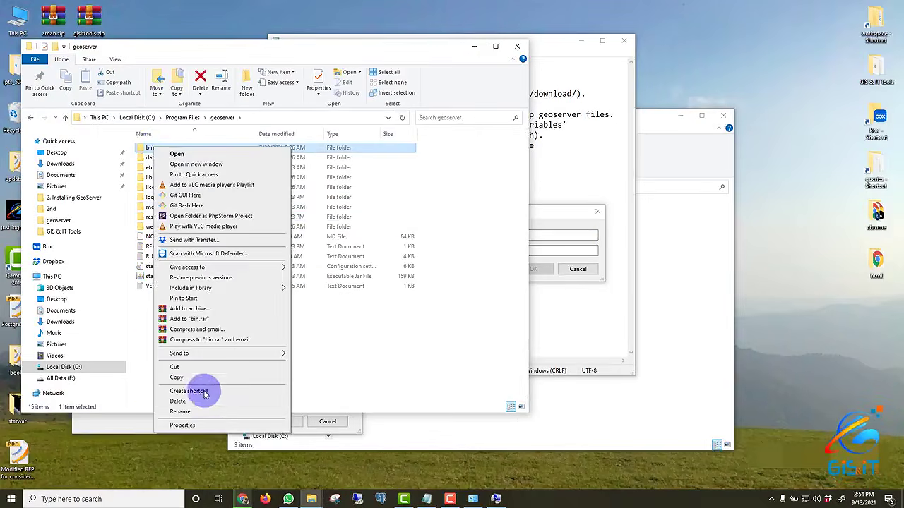
click(210, 421)
drag(262, 220, 230, 222)
click(251, 221)
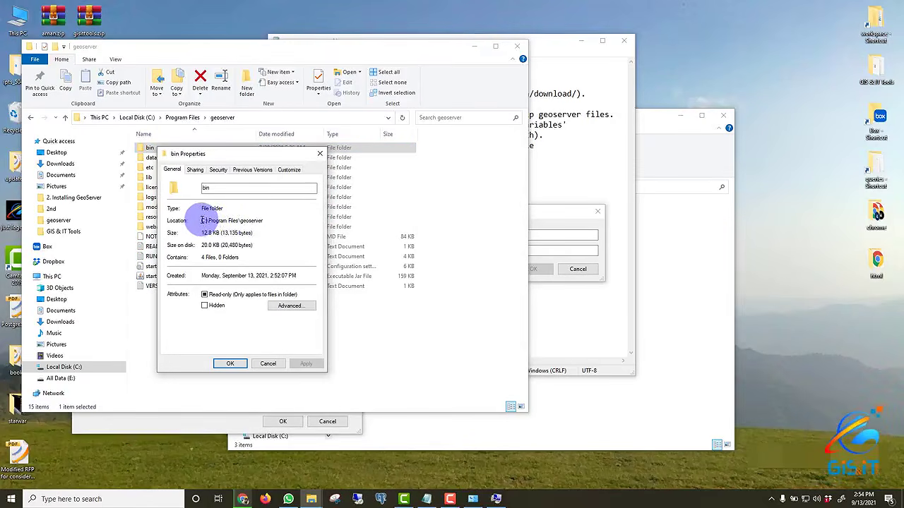
click(281, 254)
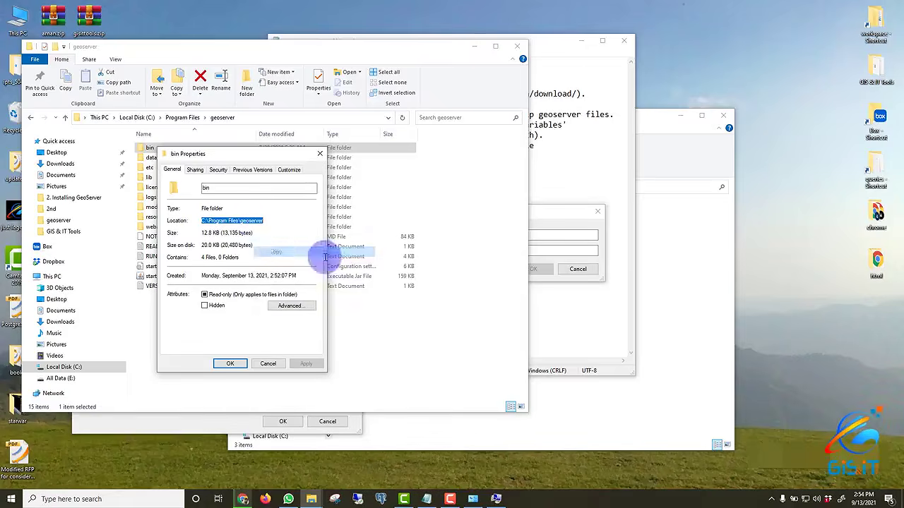
- Paste C:\Program Files\geoserver as the value of the GEOSERVER_HOME system variable and save it
click(561, 223)
right_click(443, 250)
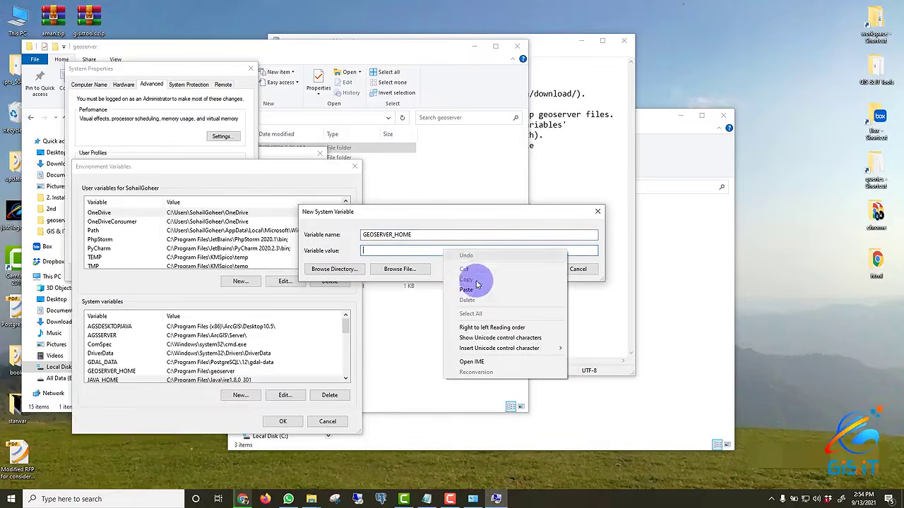
click(471, 297)
click(534, 270)
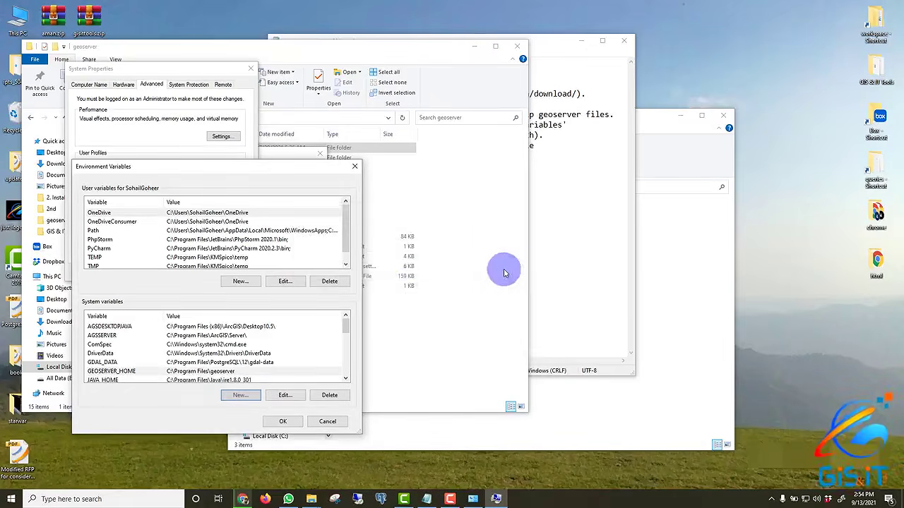
- Accept the environment variables and system properties, and close the bin folder's properties and the geoserver folder window
click(284, 422)
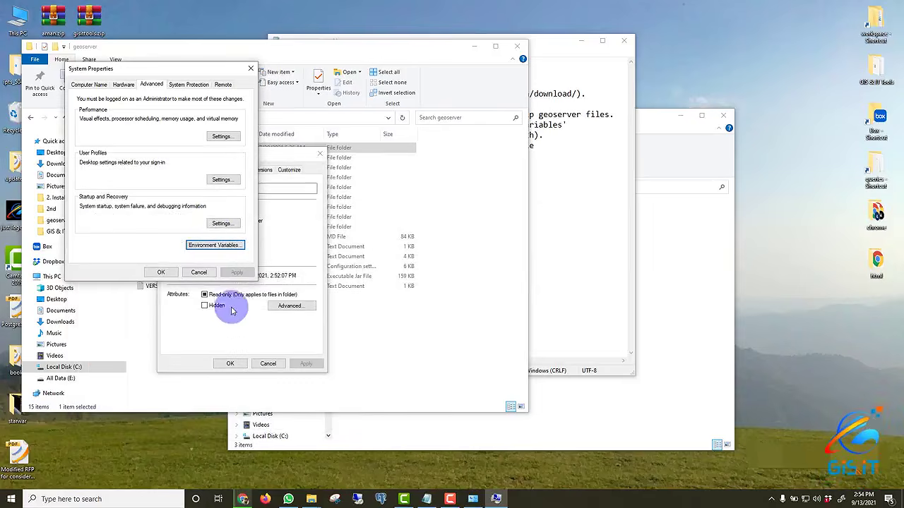
click(161, 274)
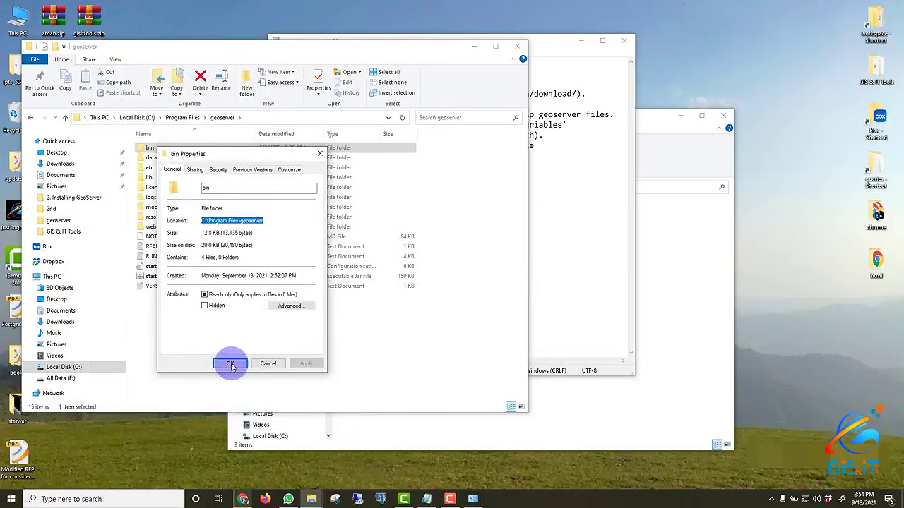
click(267, 364)
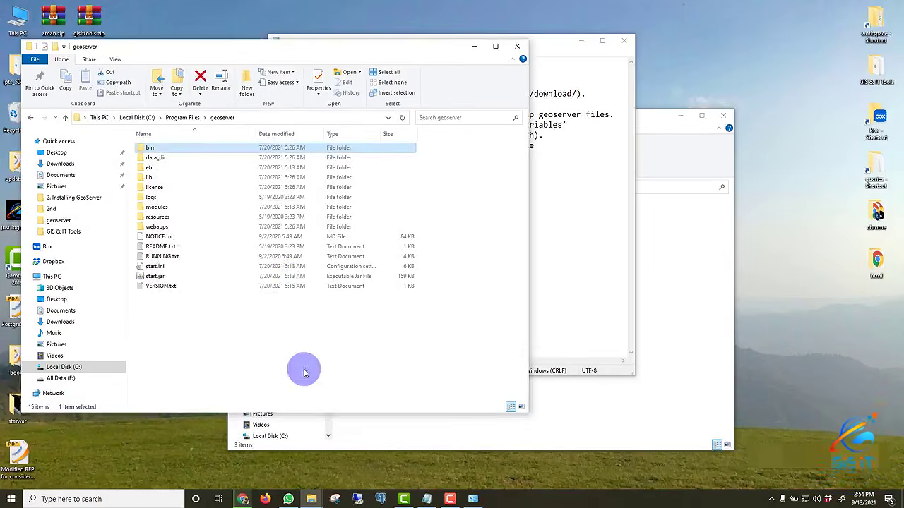
click(518, 48)
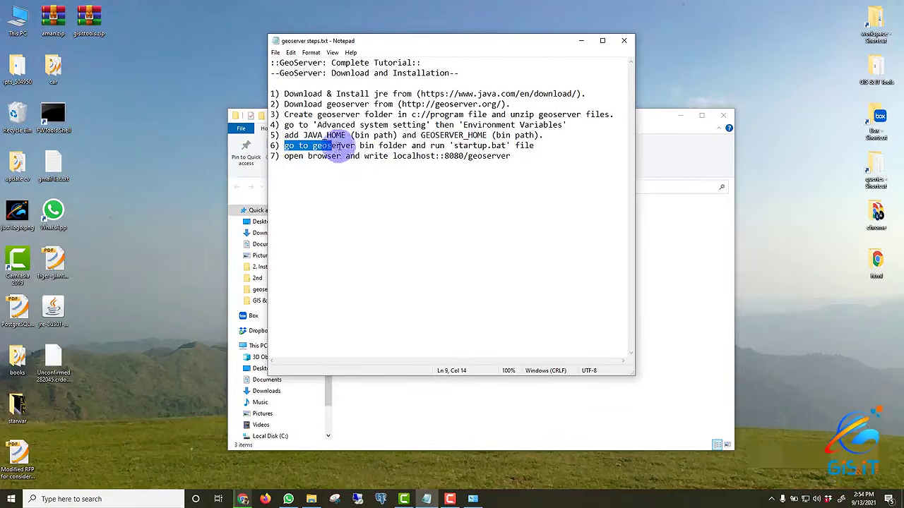
- Highlight item 6 of the installation notes and open the bin folder inside C:\Program Files\geoserver
drag(395, 145, 536, 146)
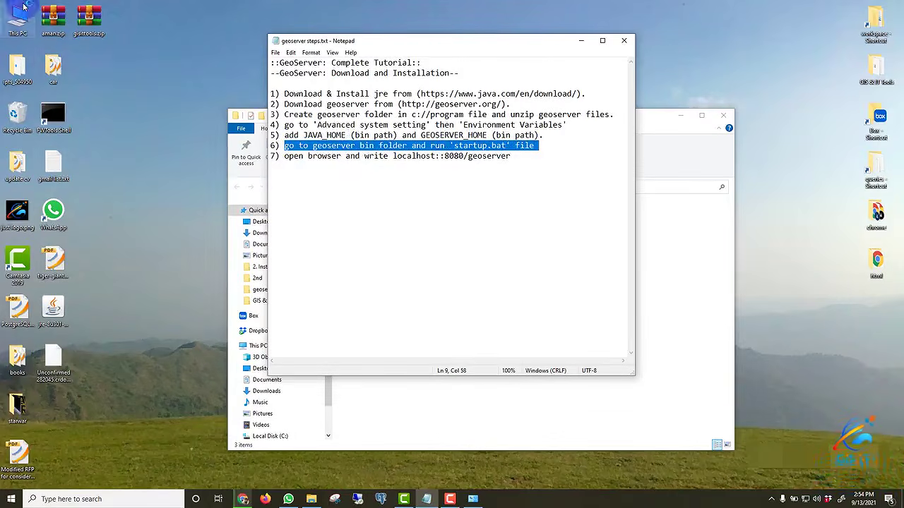
double_click(16, 21)
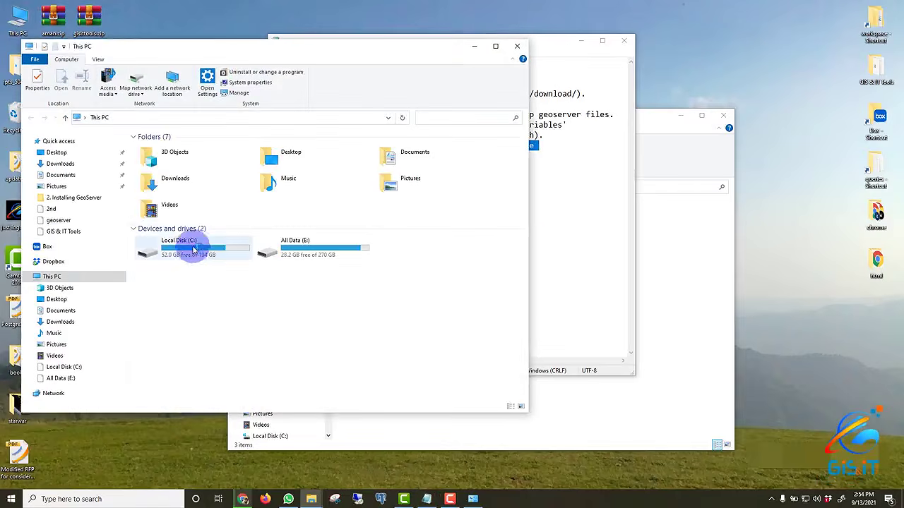
double_click(192, 254)
double_click(160, 228)
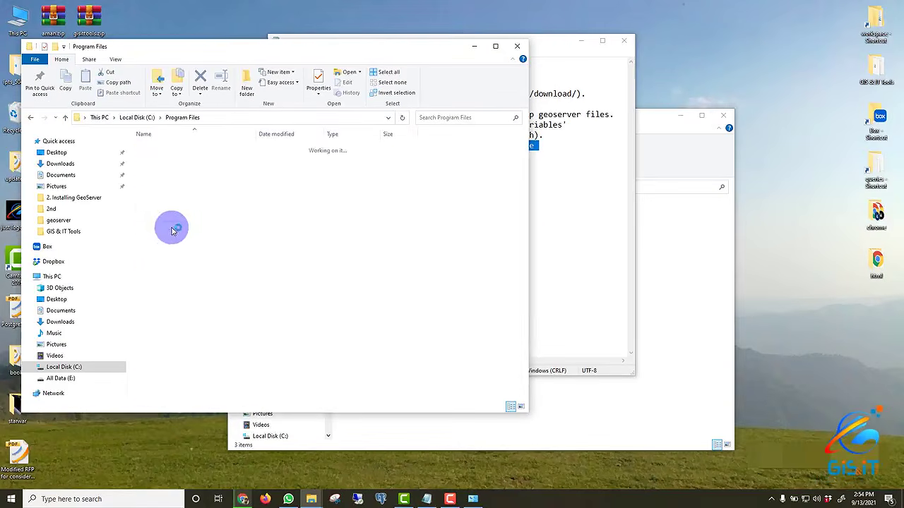
double_click(168, 216)
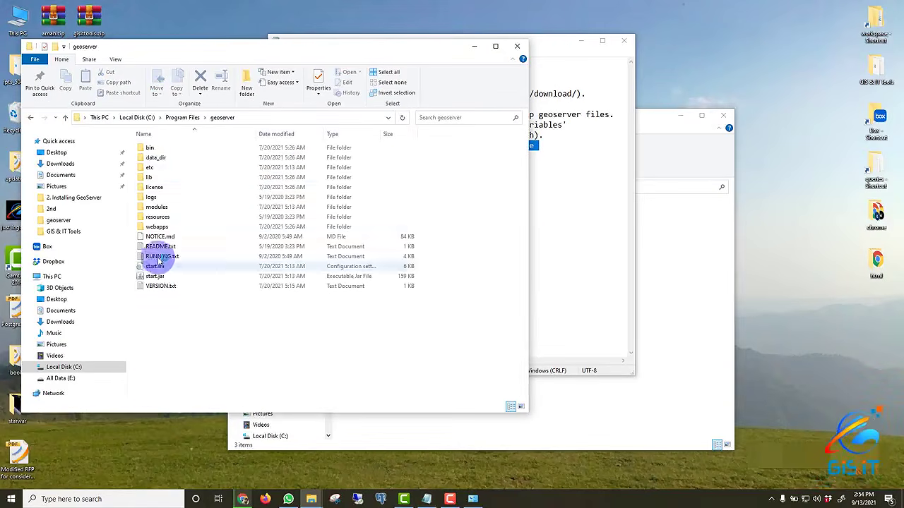
double_click(151, 147)
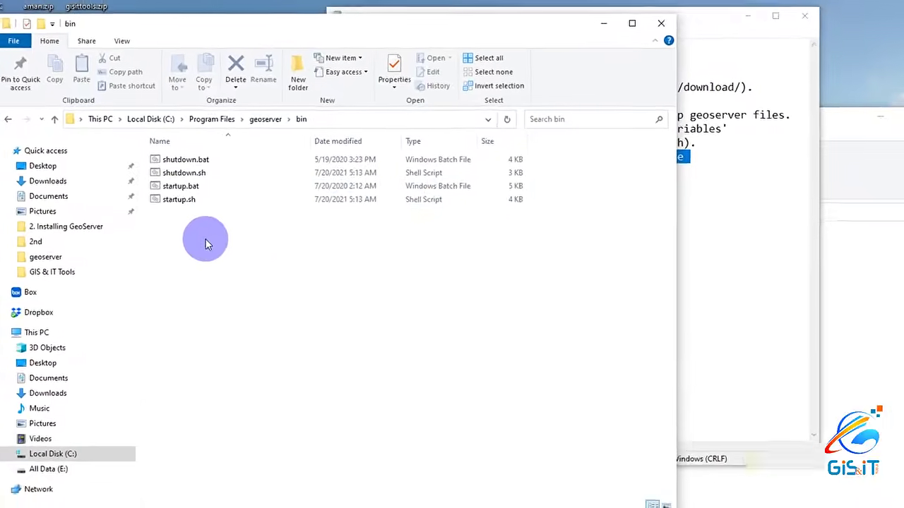
- Run startup.bat from the GeoServer bin folder as administrator
click(185, 194)
click(184, 209)
click(186, 196)
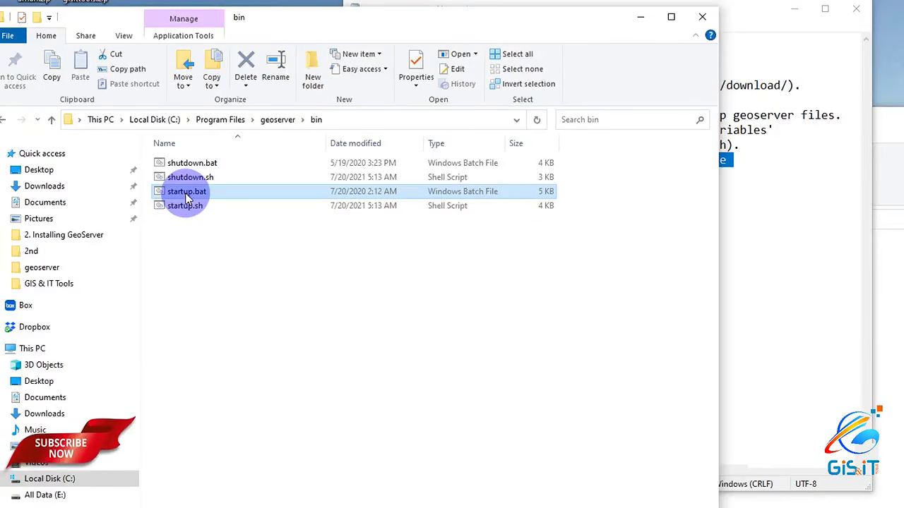
right_click(185, 193)
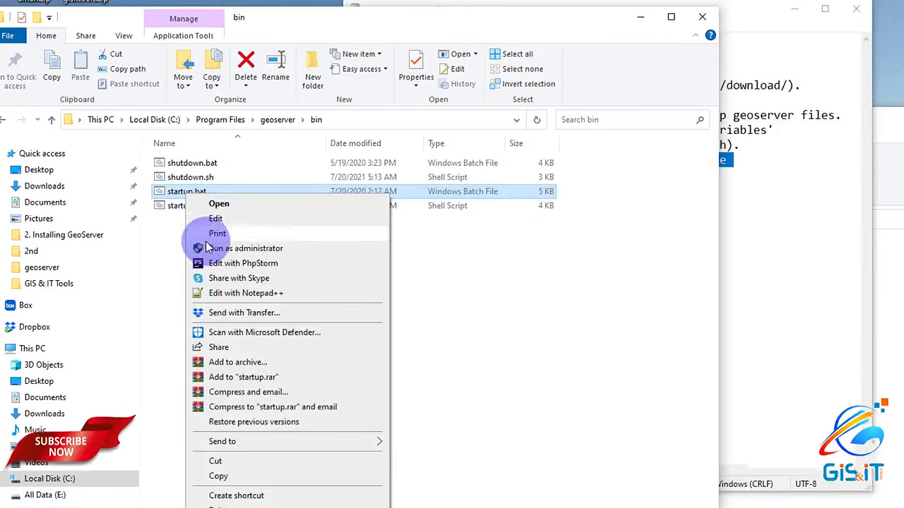
click(206, 255)
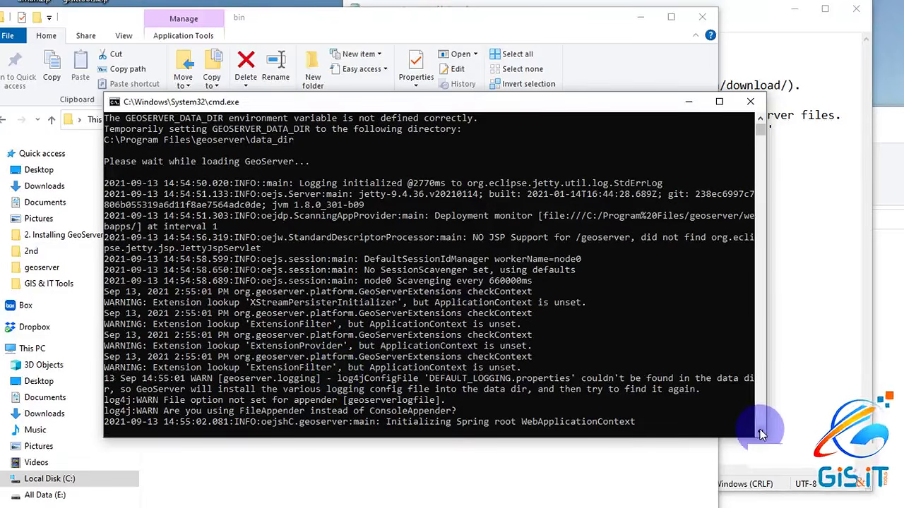
- Follow the GeoServer startup log in the command window down to its latest messages
click(761, 432)
click(761, 433)
click(761, 432)
click(761, 432)
click(761, 432)
click(760, 431)
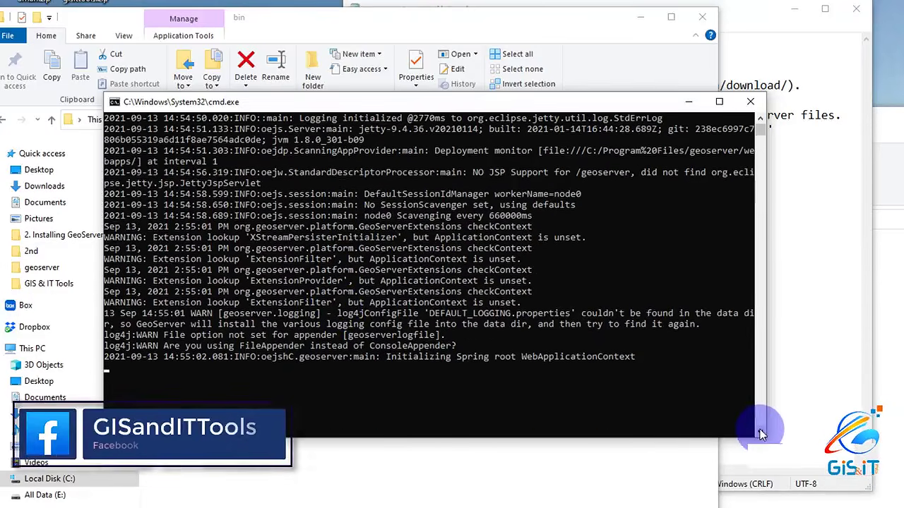
click(761, 432)
click(760, 431)
click(761, 432)
click(760, 432)
click(761, 431)
click(760, 432)
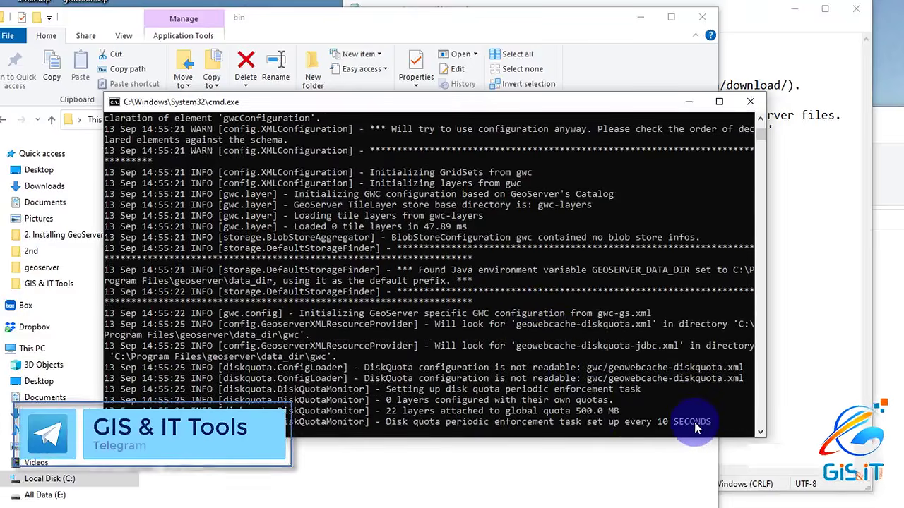
click(761, 433)
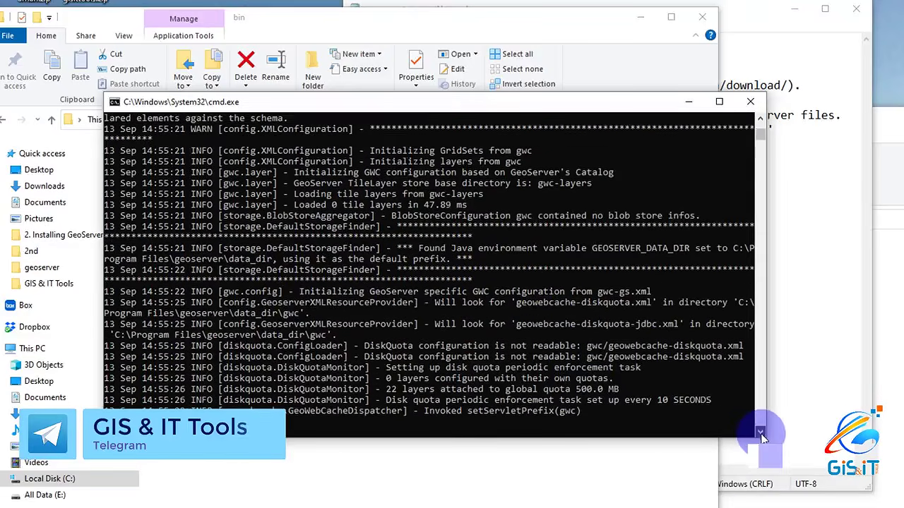
click(760, 433)
click(761, 432)
click(760, 432)
click(761, 432)
click(760, 433)
click(761, 433)
click(760, 433)
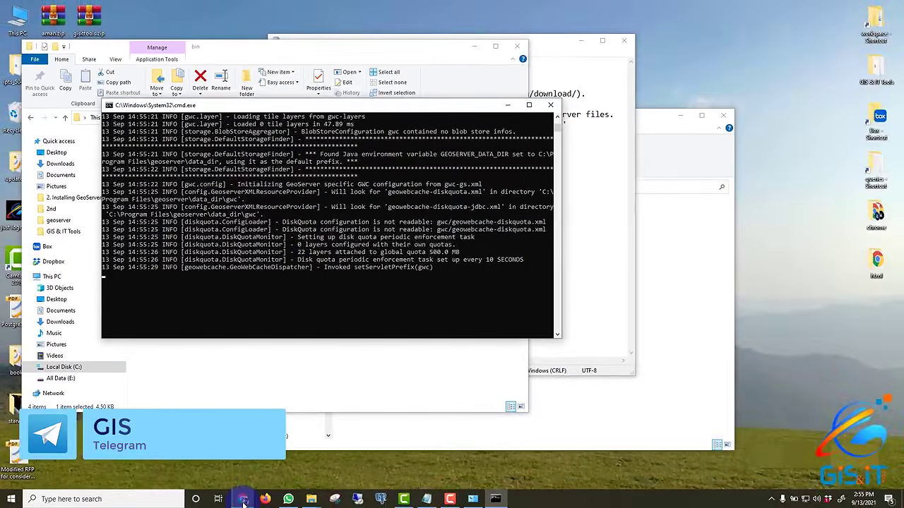
- Switch to Chrome and load localhost:8080/geoserver in a new tab
click(243, 501)
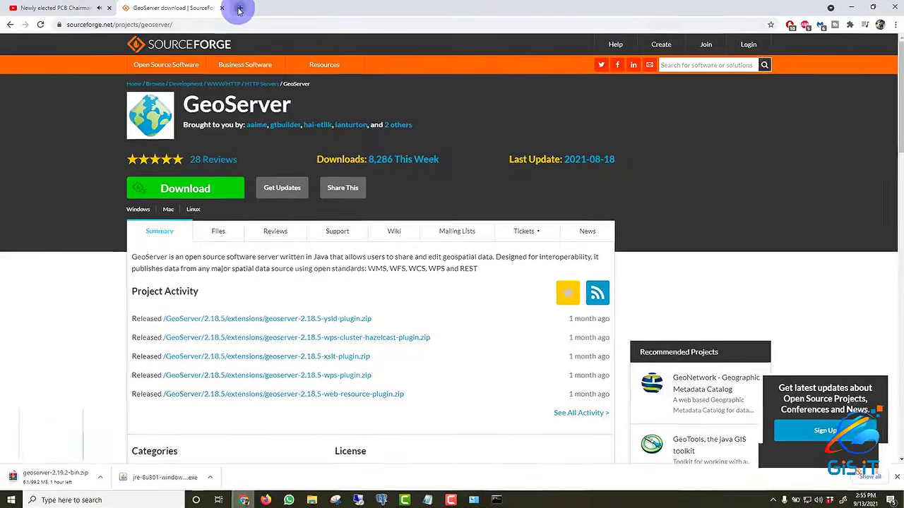
click(238, 8)
click(280, 27)
text(l)
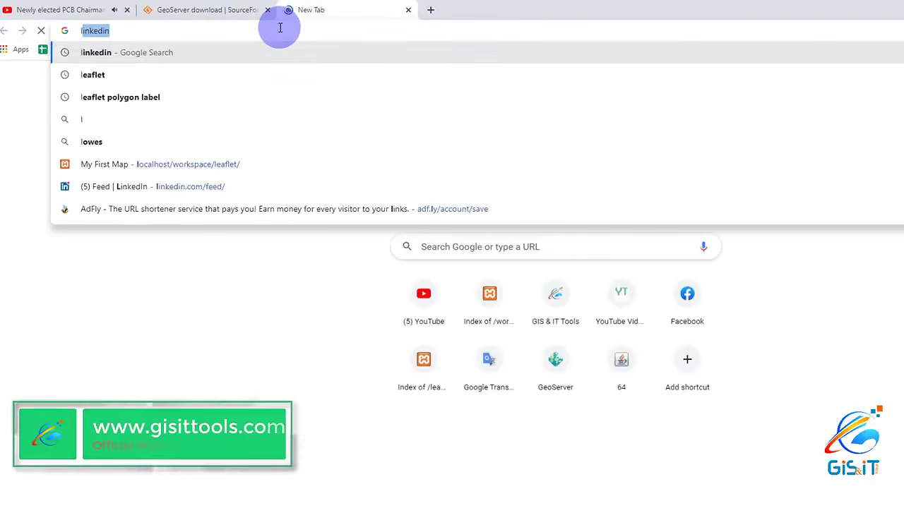
text(ocalh)
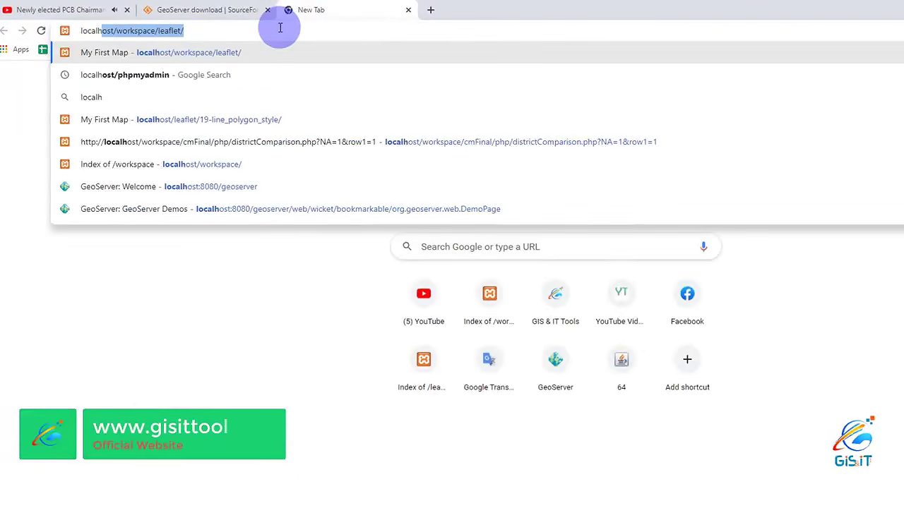
text(ost:)
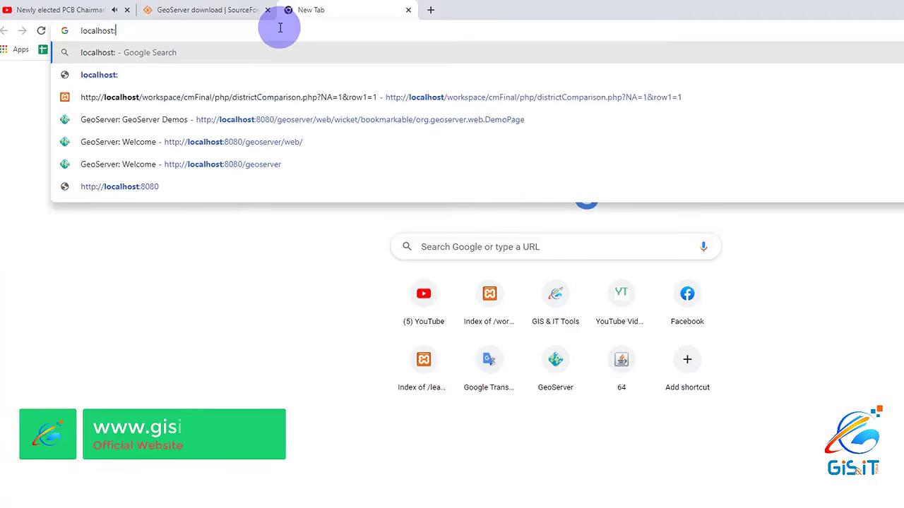
text(8080)
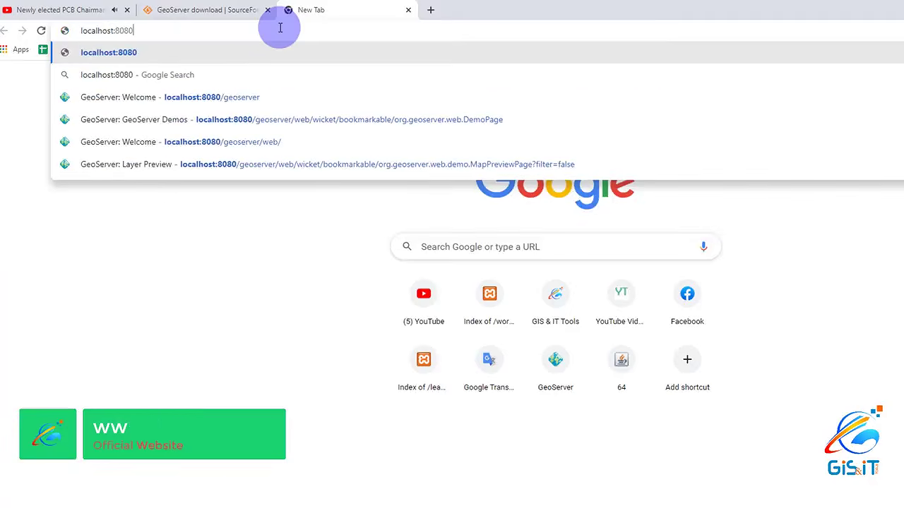
text(/ge)
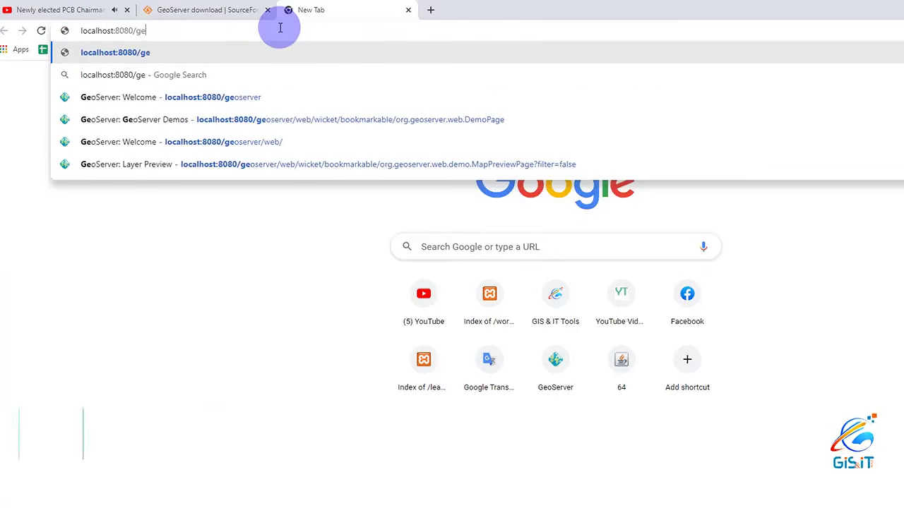
text(oserver)
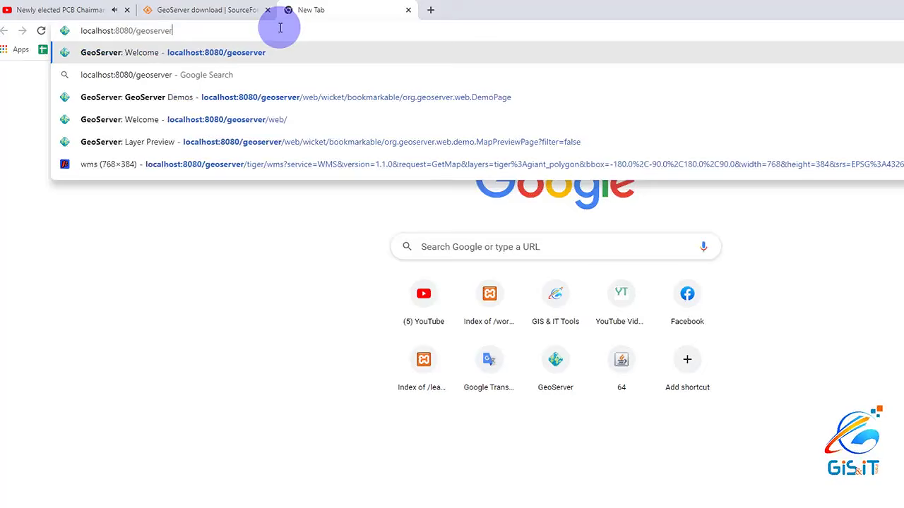
key(Return)
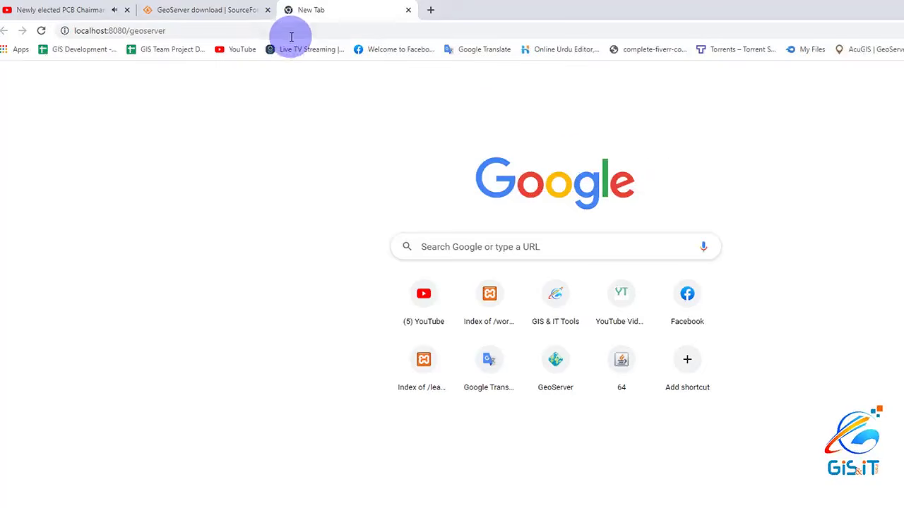
click(342, 32)
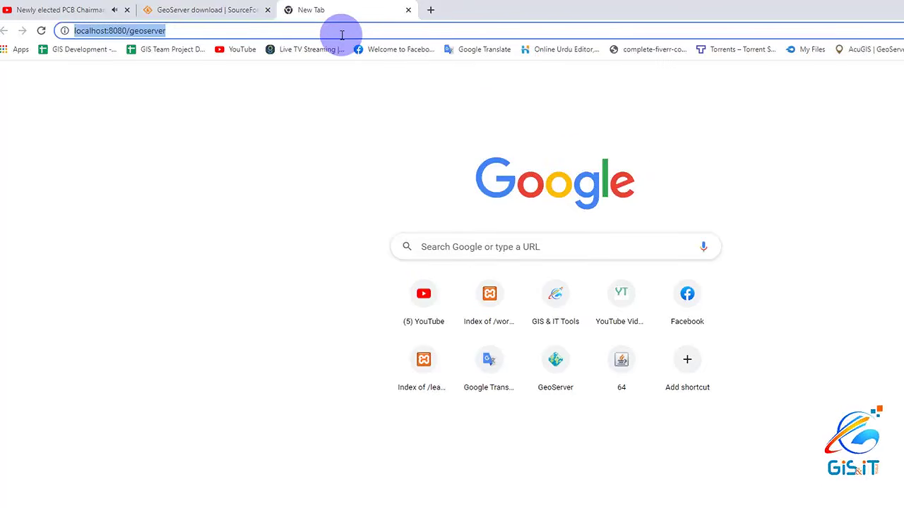
- Try to load localhost:8080/geoserver, and check the GeoServer startup log in the command window
key(Return)
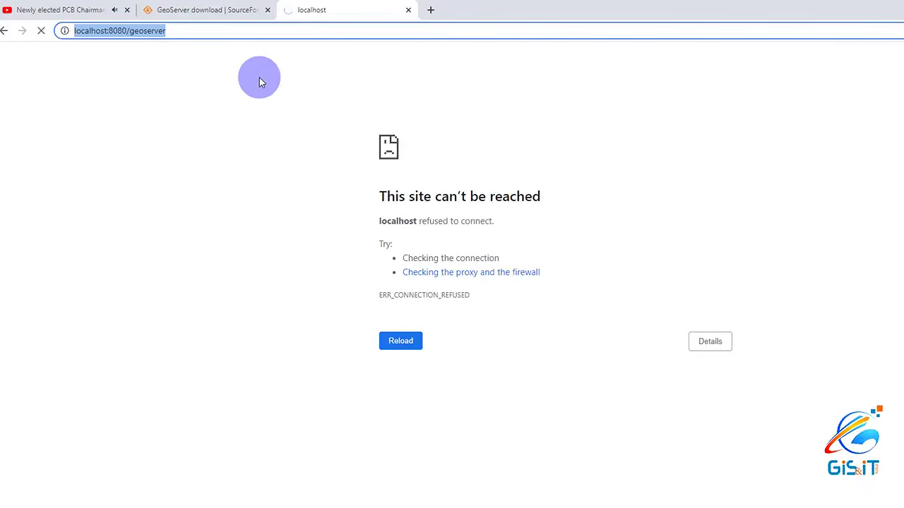
key(alt+Tab)
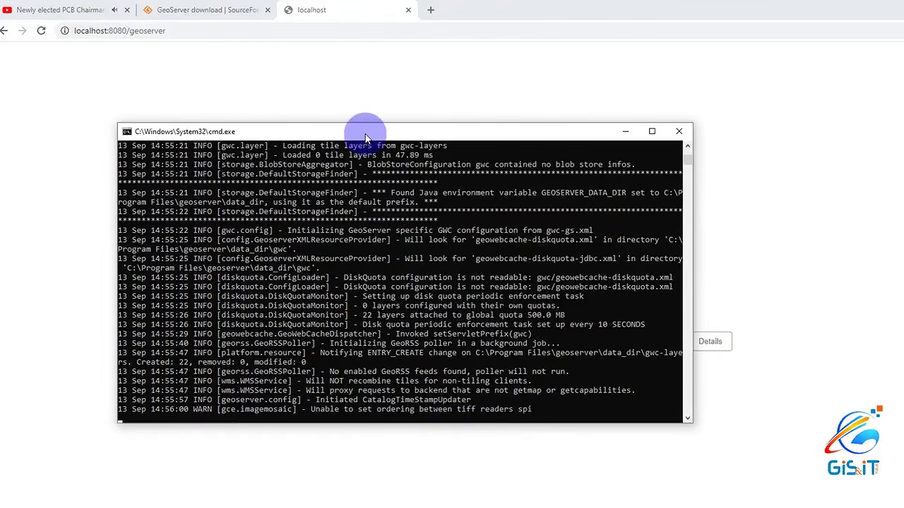
drag(365, 134, 443, 146)
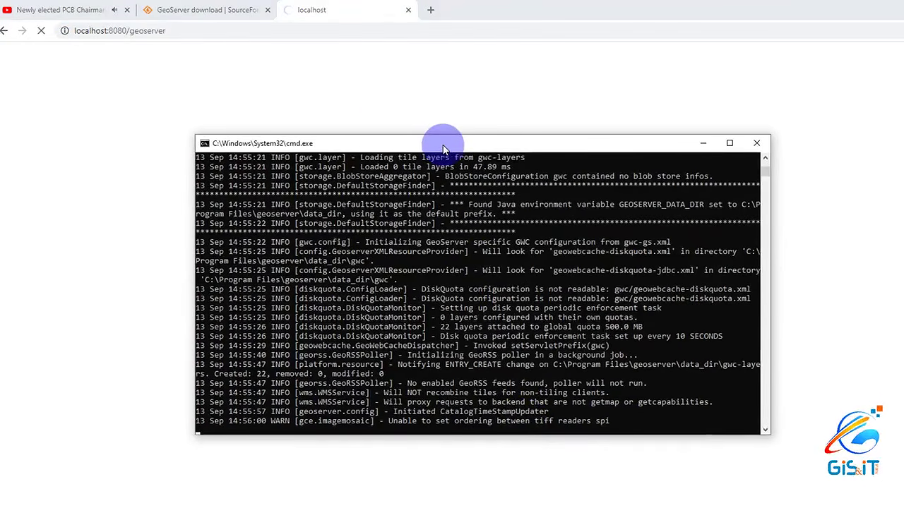
drag(366, 146, 422, 149)
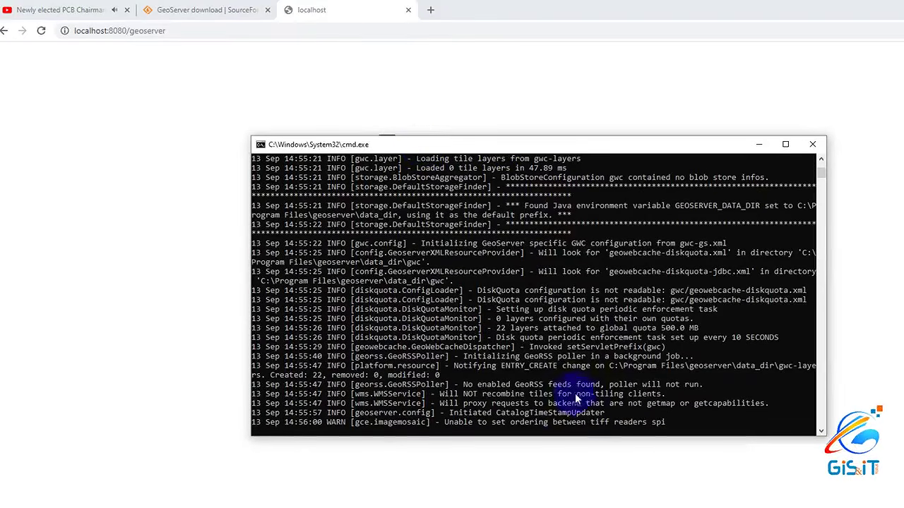
- Reload localhost:8080/geoserver, checking the startup log while it loads, and return to the GeoServer welcome page in Chrome
click(207, 32)
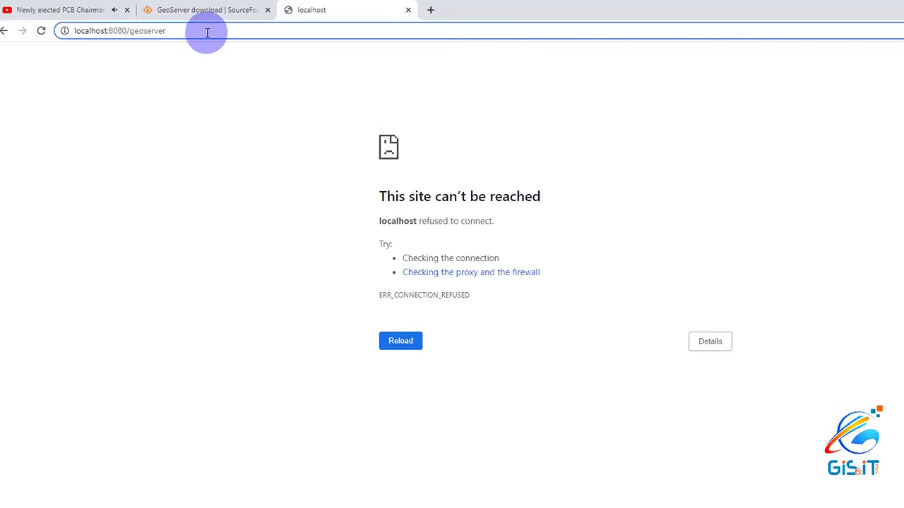
key(Return)
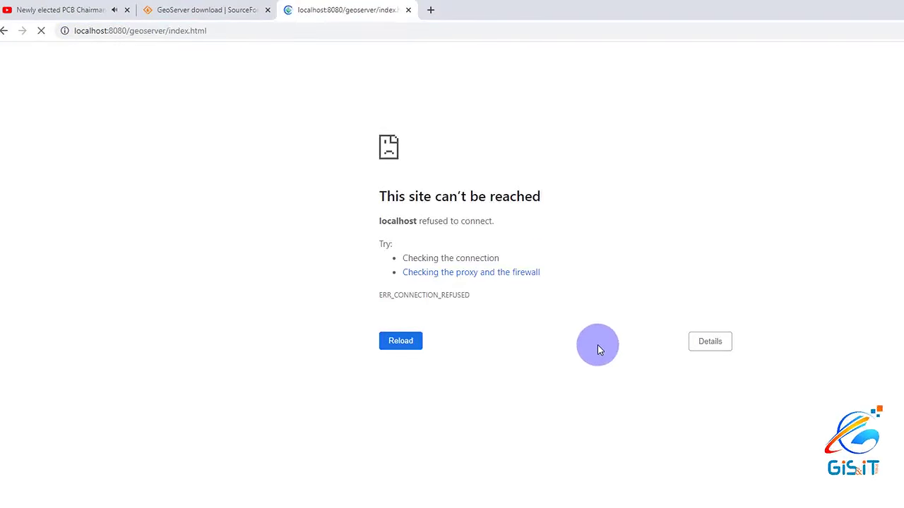
key(alt+Tab)
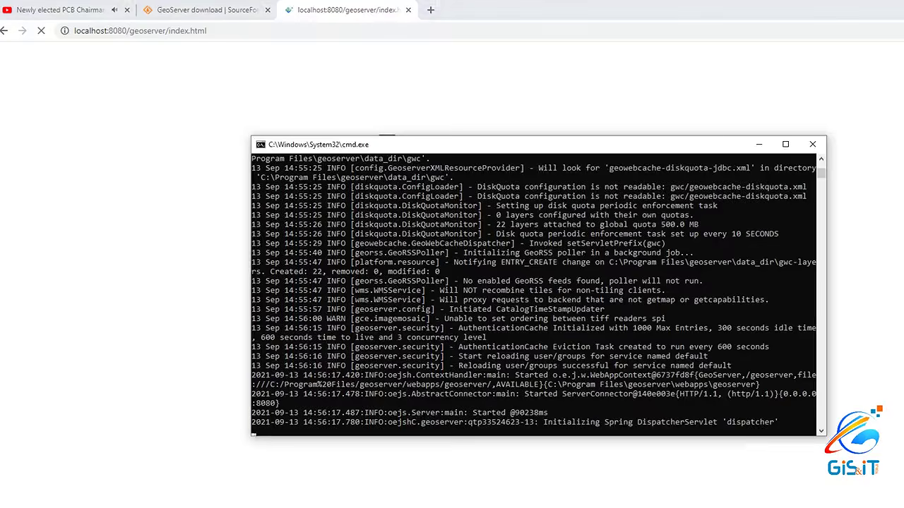
click(543, 505)
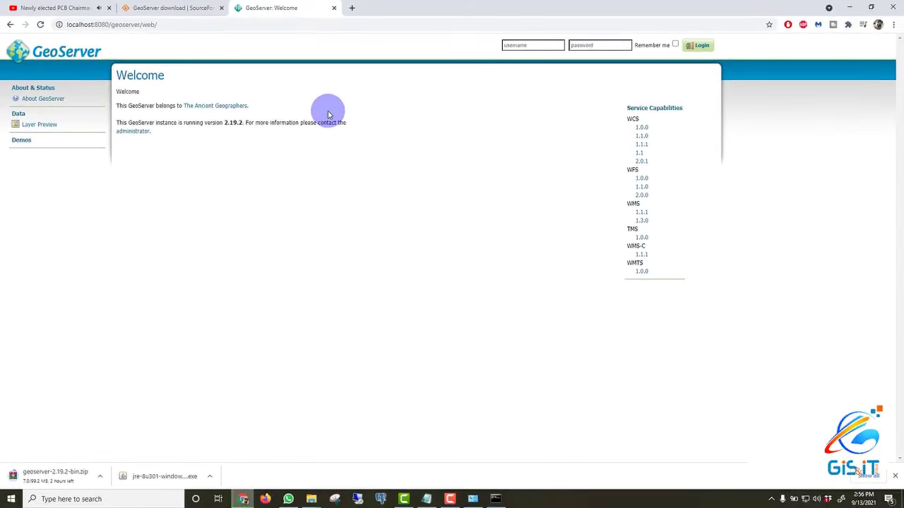
- View GeoServer's Demos page and the About GeoServer page, highlighting the version details under Build Information
click(21, 141)
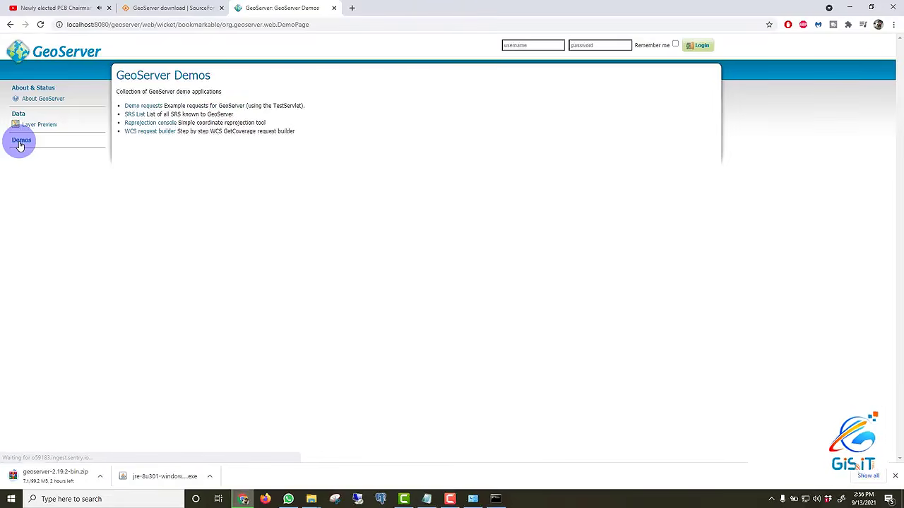
click(36, 101)
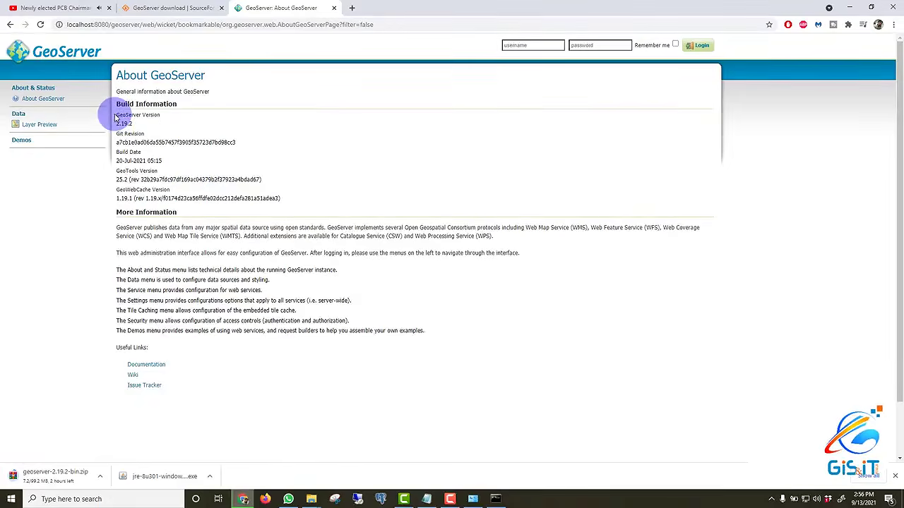
drag(117, 133, 170, 155)
drag(116, 169, 189, 188)
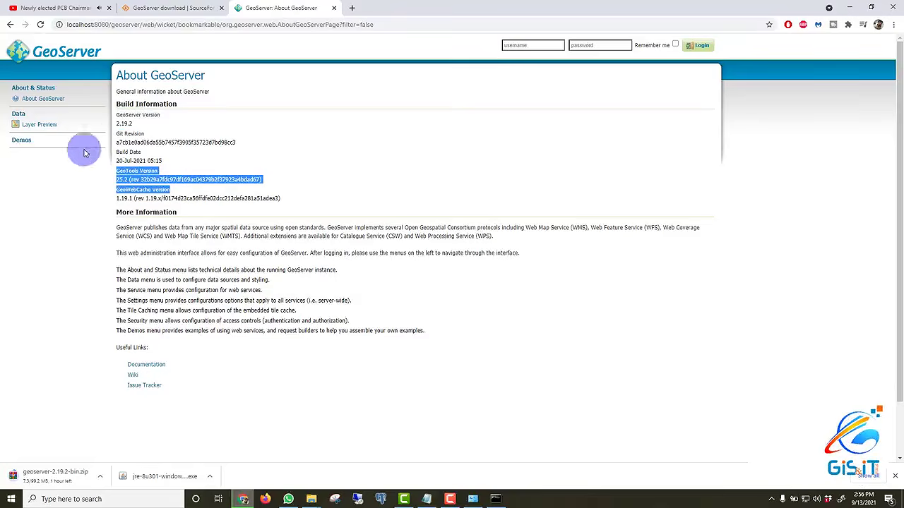
- Open GeoServer's Layer Preview list and close the browser's downloads bar to reveal more layers
click(32, 127)
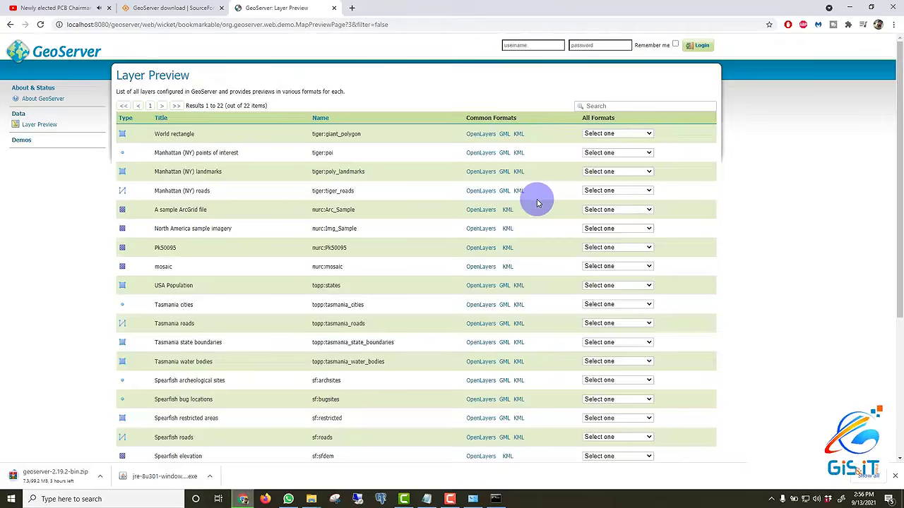
click(895, 476)
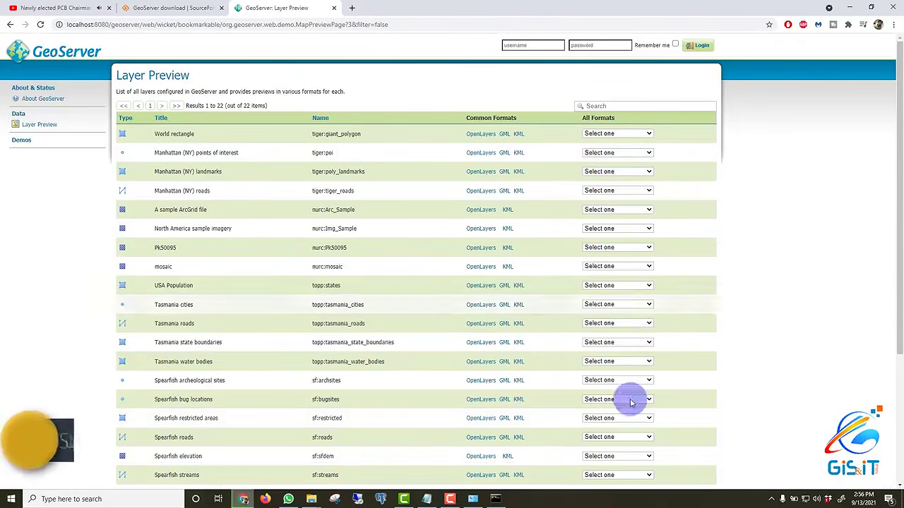